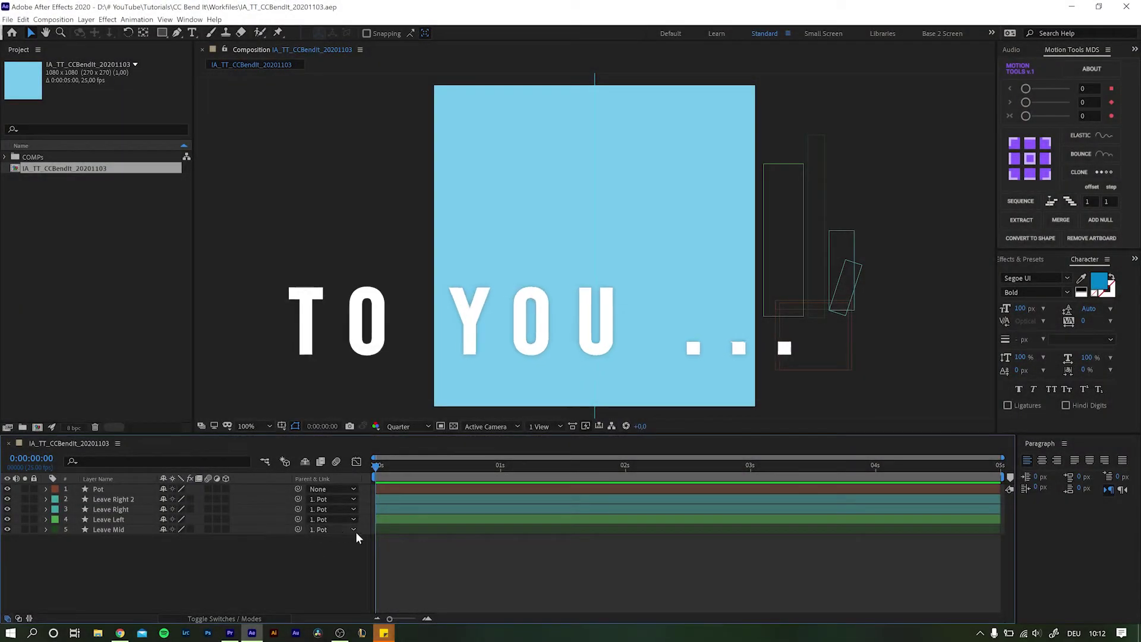
Preview the plant animation, then select the Leave Left layer and scrub back to an early frame
key("space")
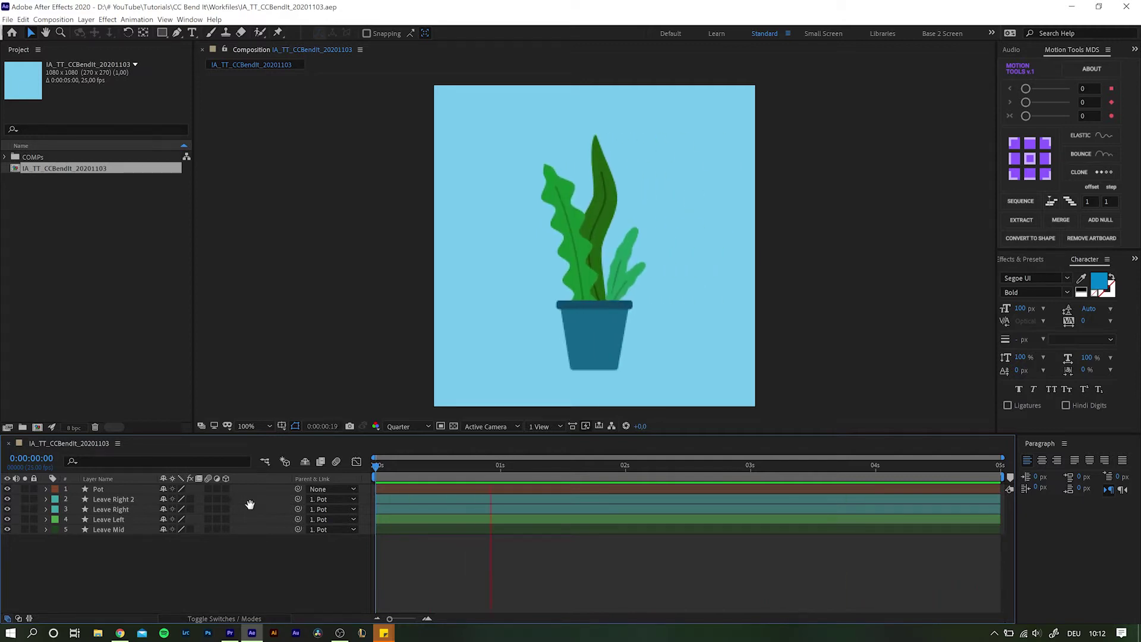
key("space")
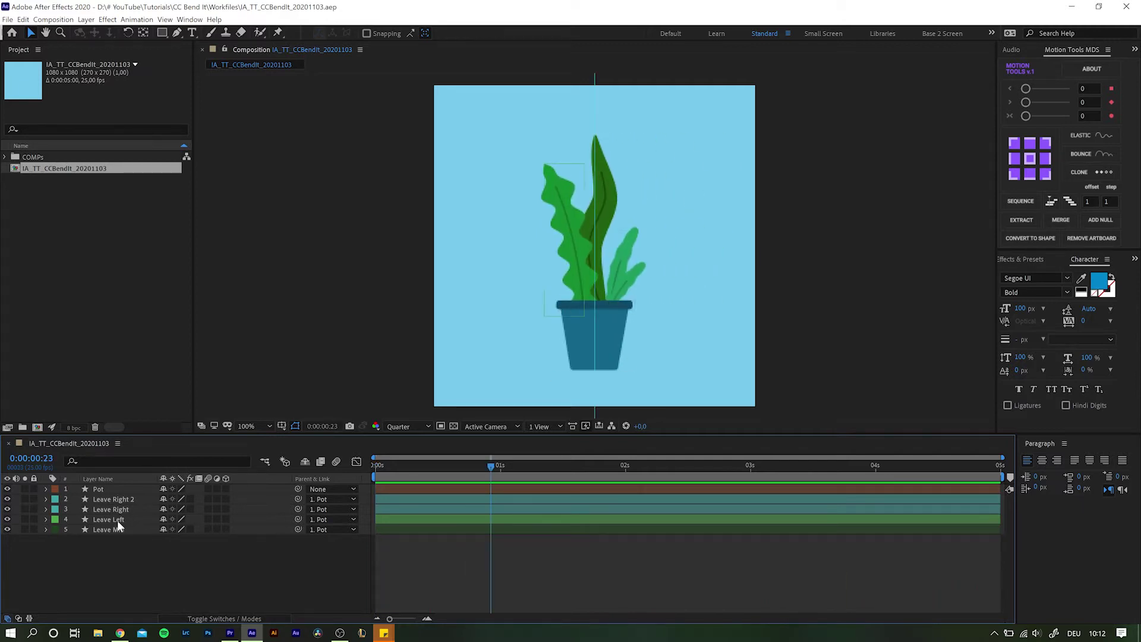
left_click(232, 518)
left_click_drag(394, 468, 448, 470)
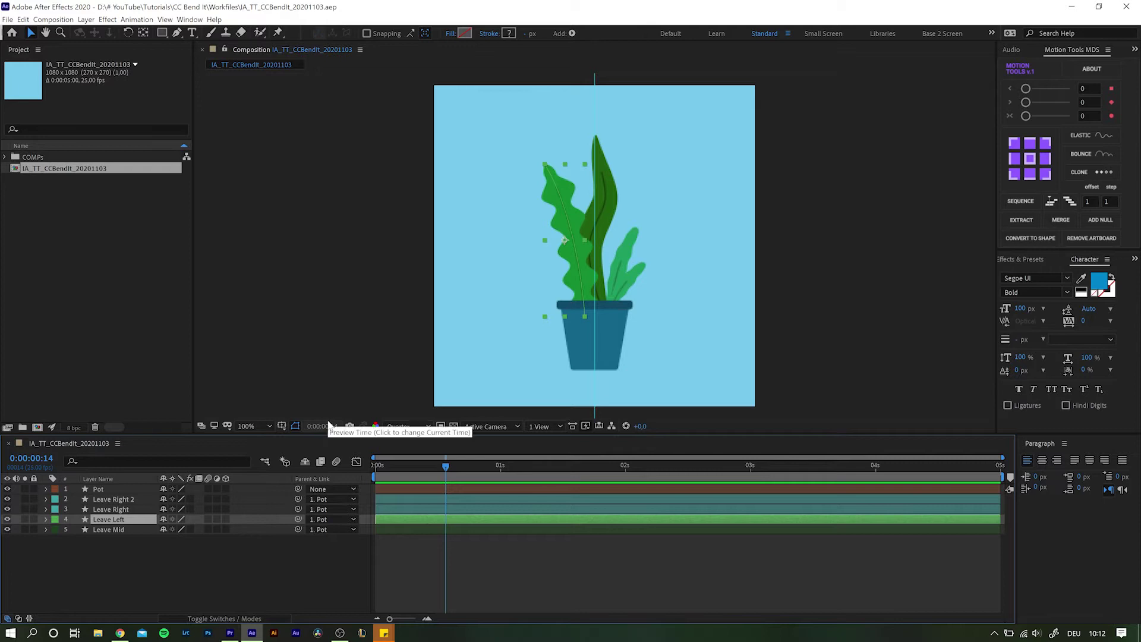
Trial-rotate Leave Left and nudge its anchor point and position, then undo the trial changes
key("r")
mouse_move(180, 531)
left_mouse_down()
mouse_move(160, 530)
mouse_move(177, 529)
left_mouse_up()
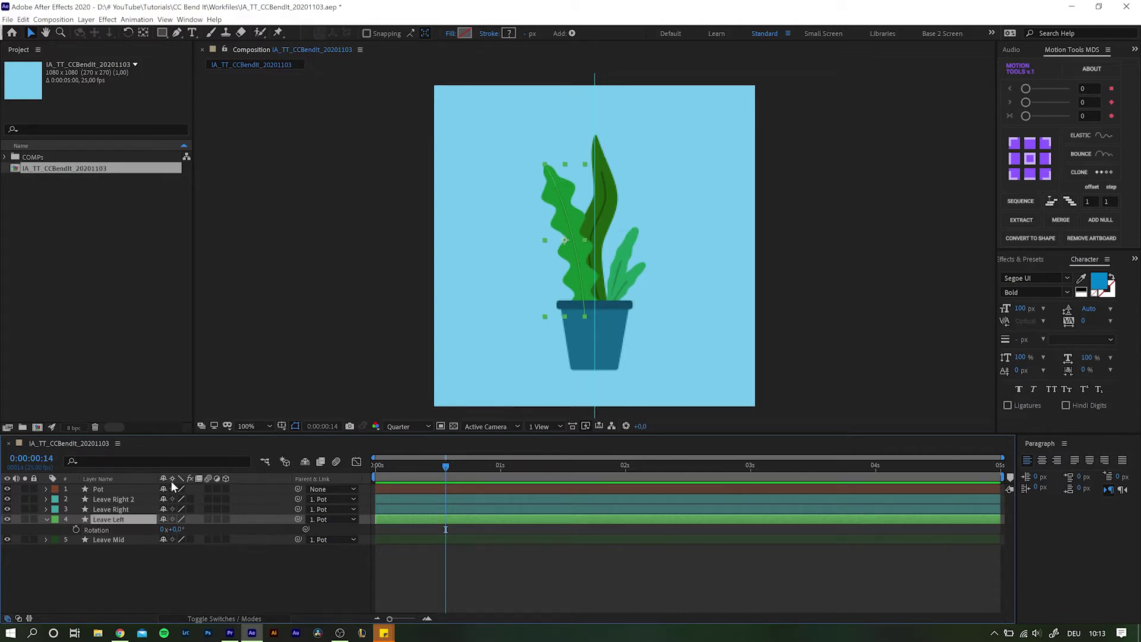
key("a")
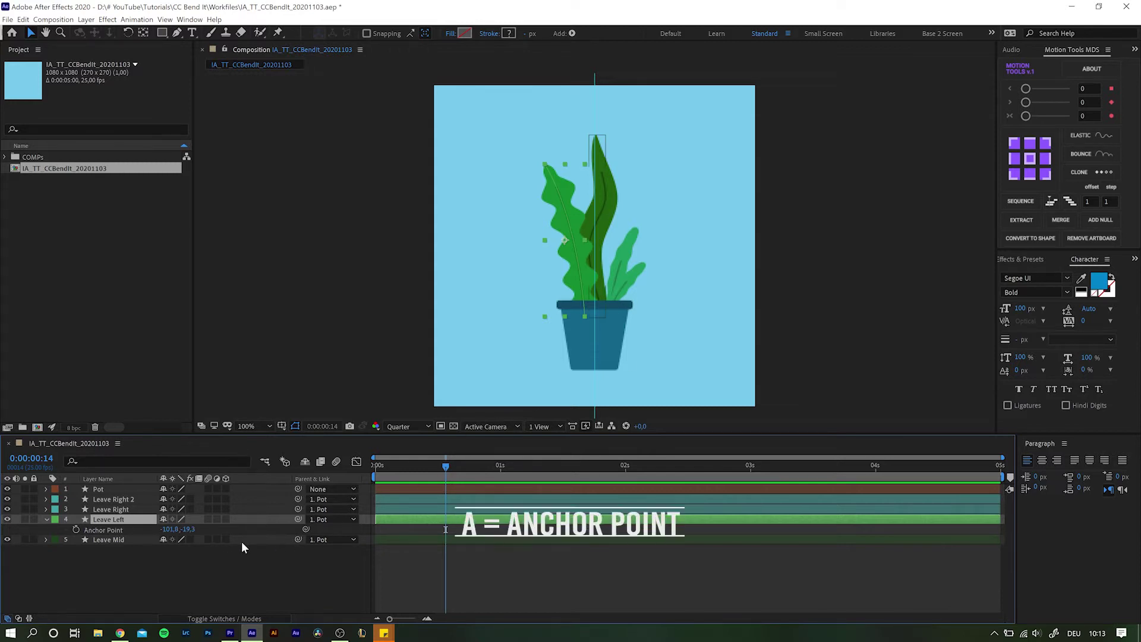
left_click_drag(186, 529, 268, 530)
left_click_drag(170, 530, 194, 529)
left_click_drag(576, 214, 577, 263)
key("ctrl+z")
key("ctrl+z")
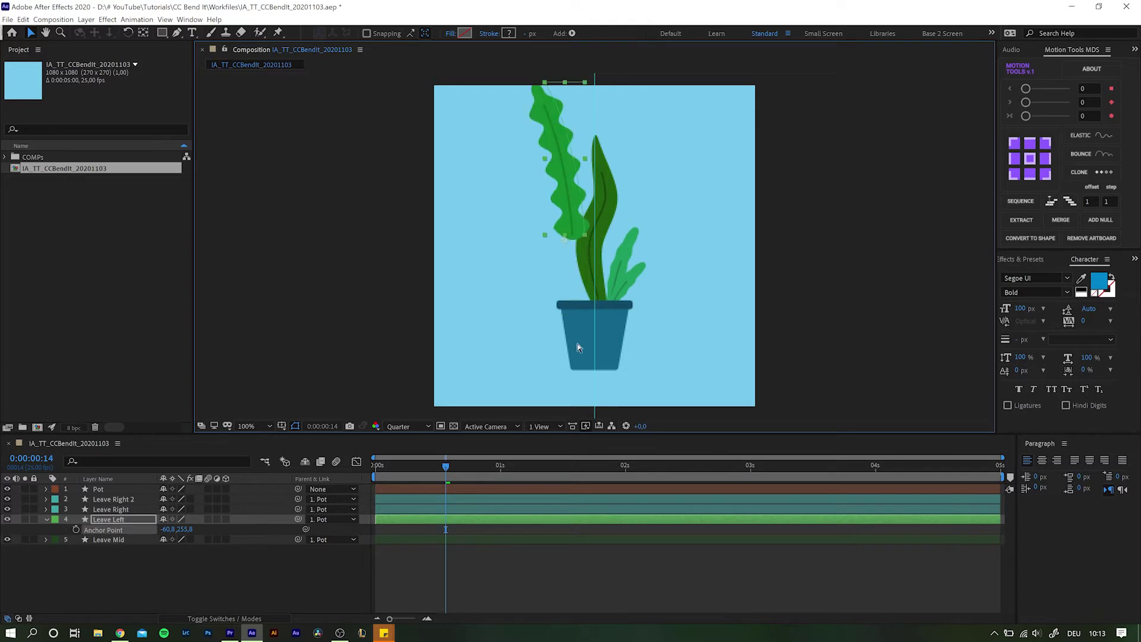
key("ctrl+z")
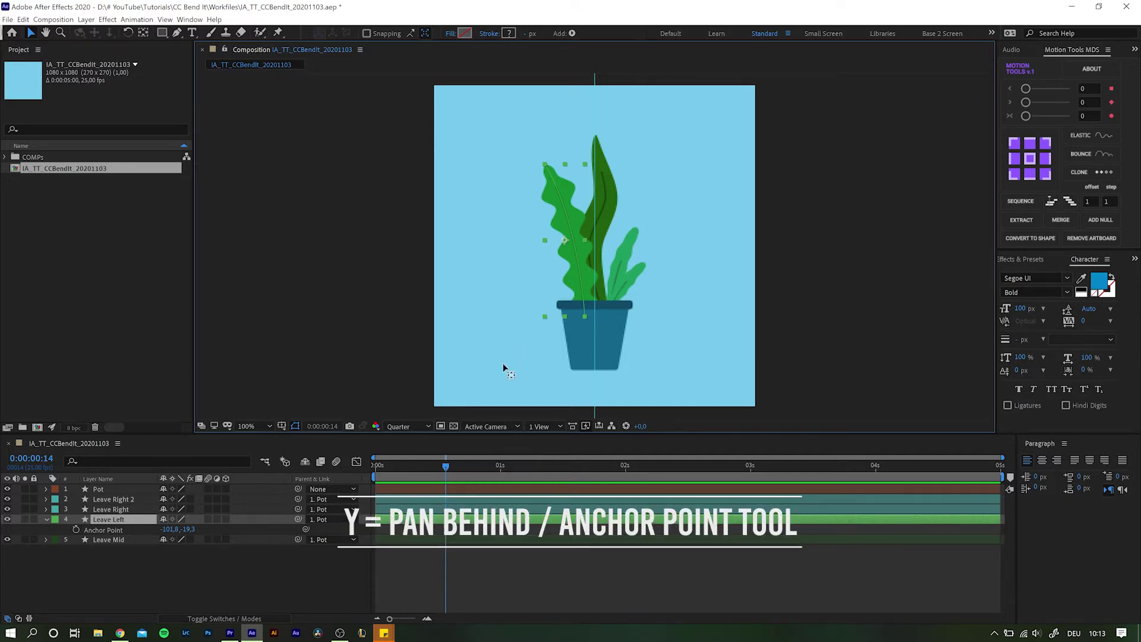
With the Pan Behind tool, drag Leave Left's anchor down to its base at -34.5, 237.5
key("y")
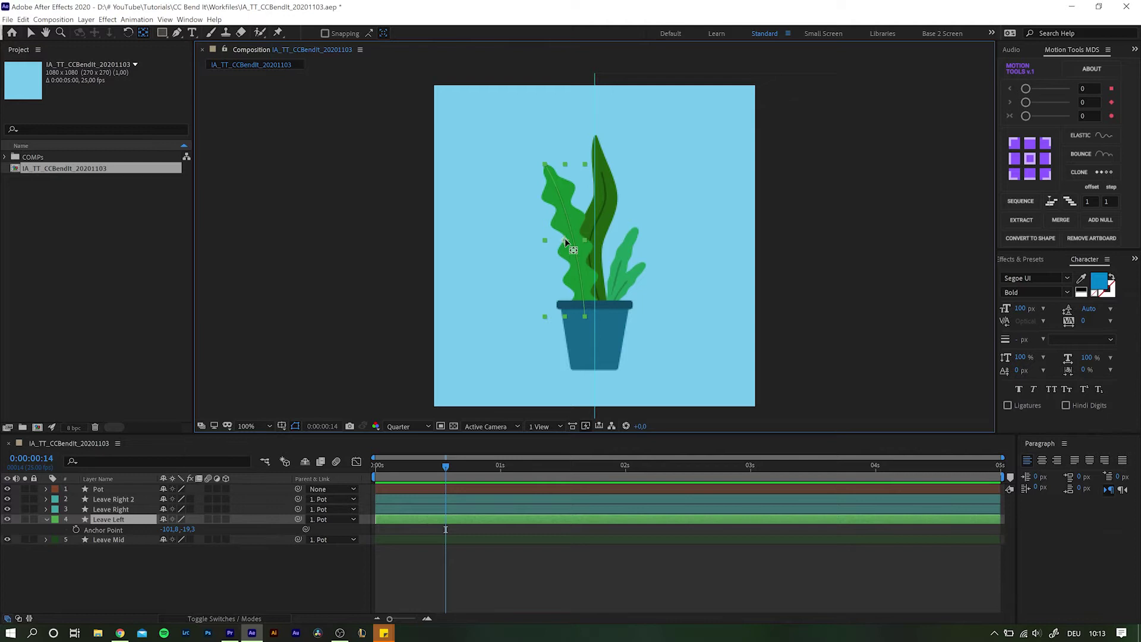
left_click_drag(565, 241, 585, 316)
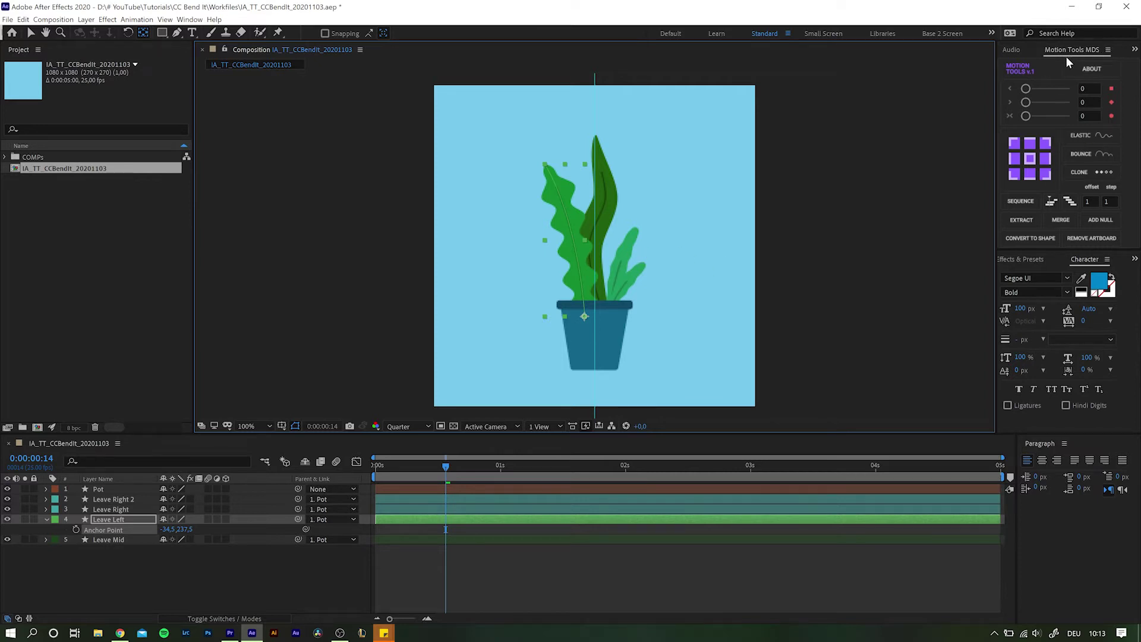
Snap Leave Left's anchor to its bottom-right corner using the Motion Tools anchor grid
left_click(1035, 223)
left_click(1015, 158)
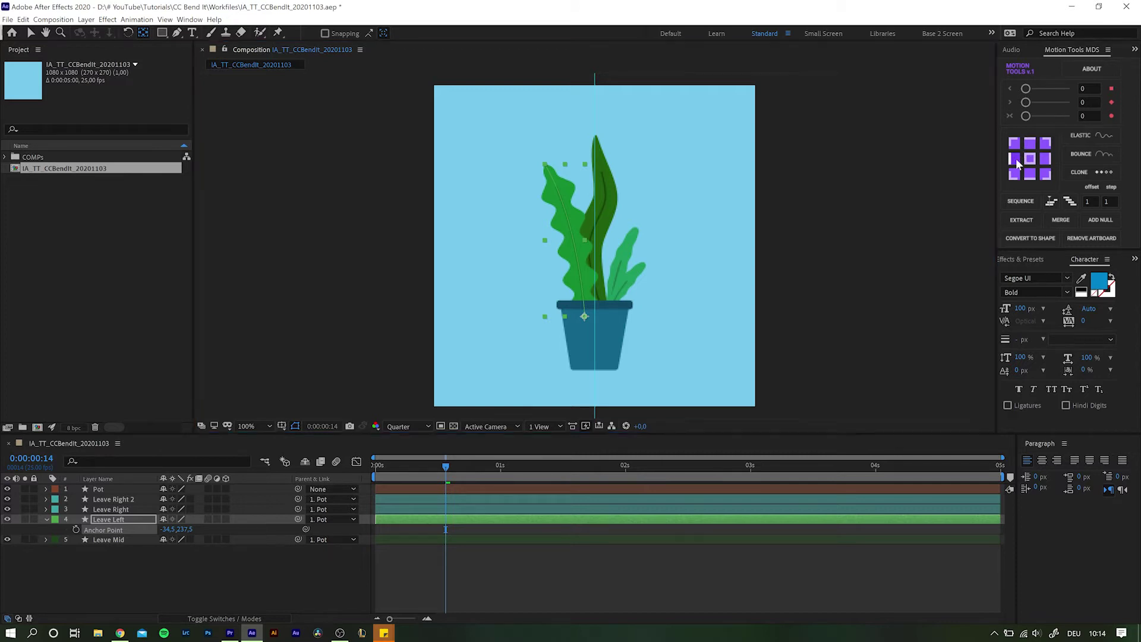
left_click(1046, 174)
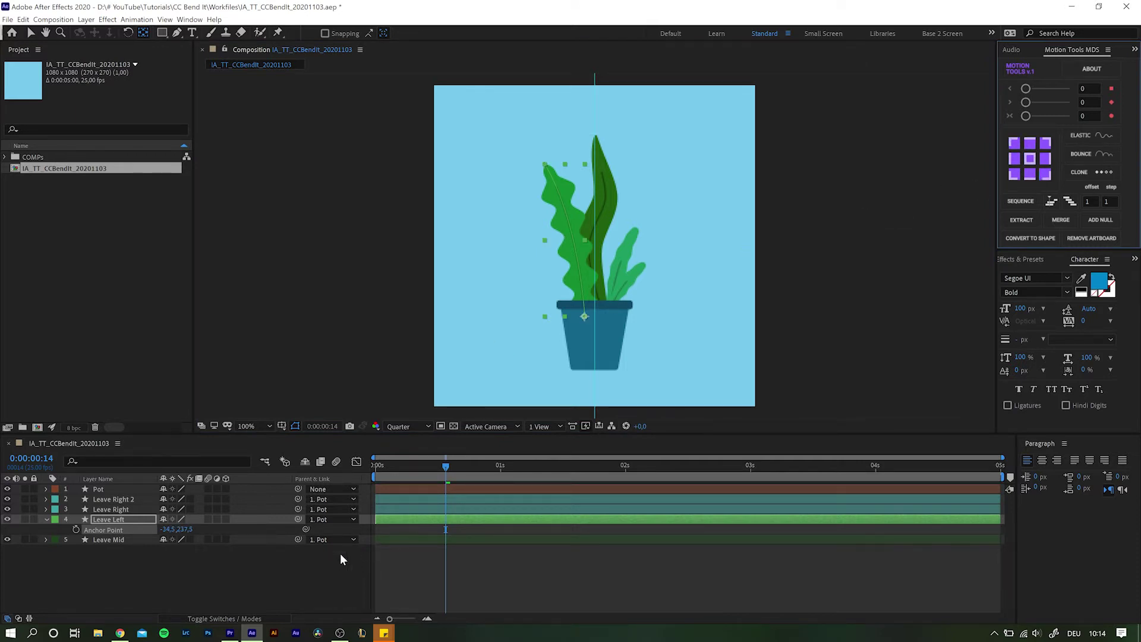
Set the Pot's anchor to its right edge, then inspect each leaf layer's anchor, ending on Leave Left
left_click(105, 490)
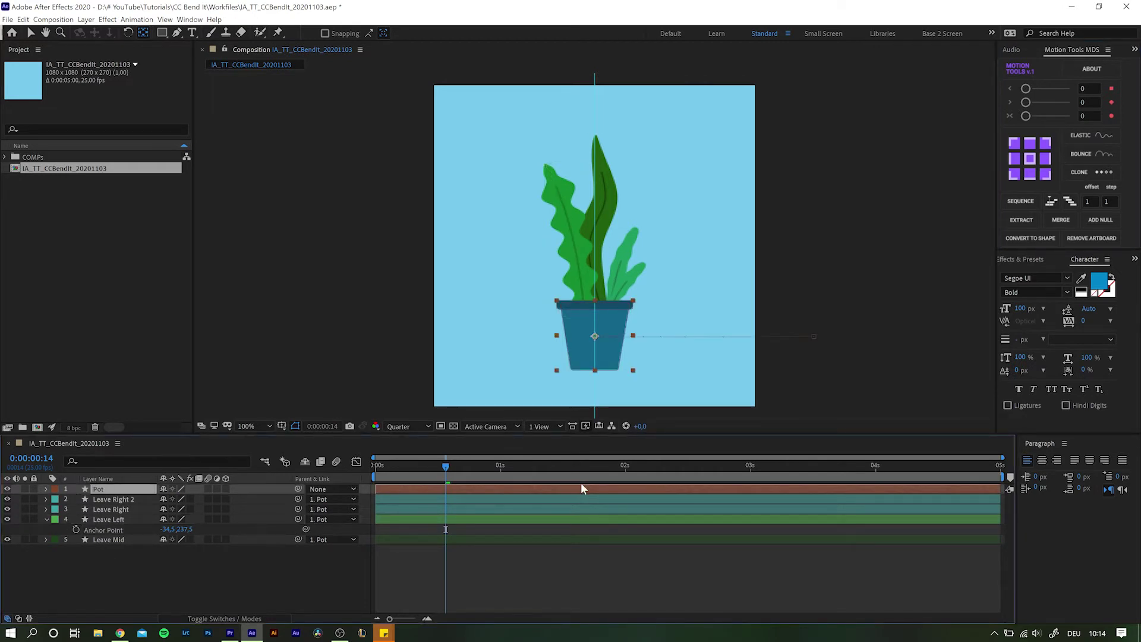
left_click(1046, 161)
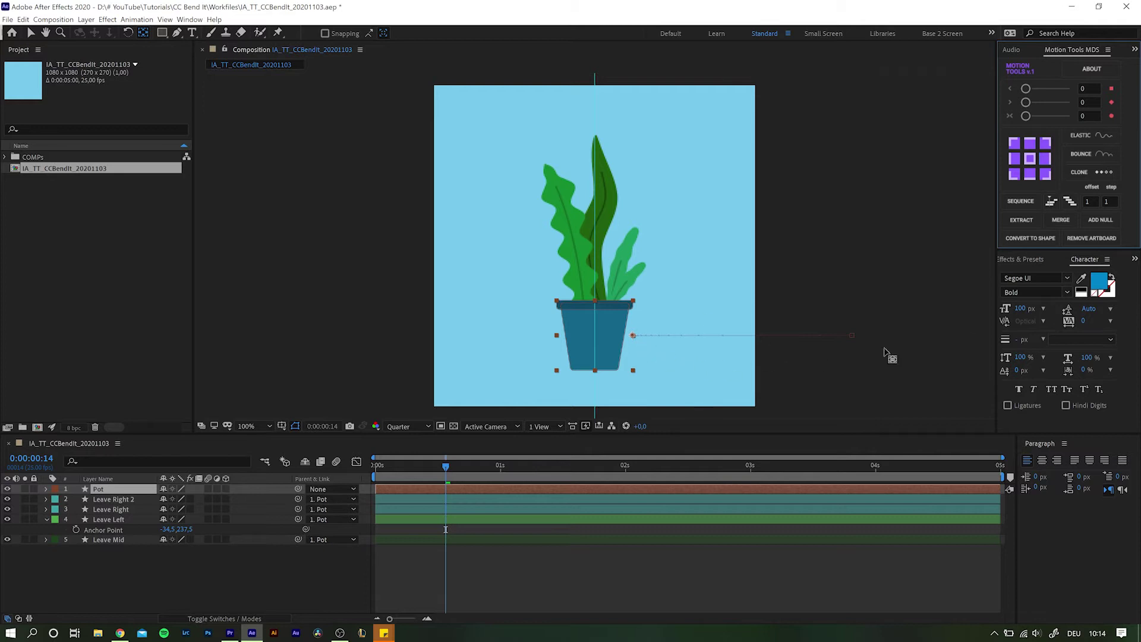
left_click(110, 521)
left_click(111, 509)
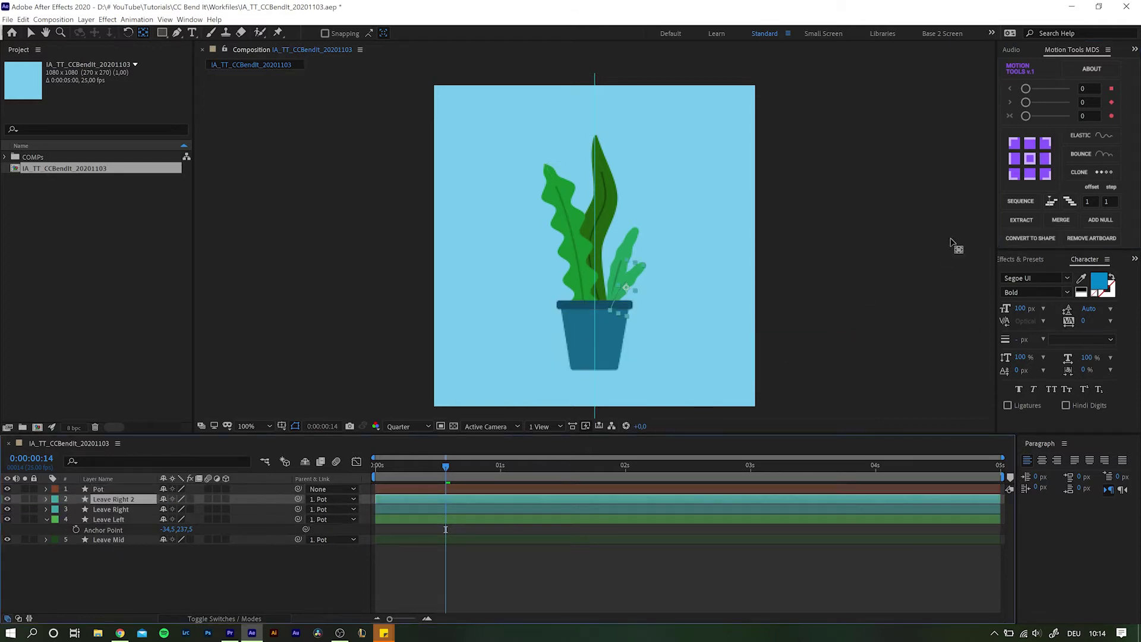
left_click(1021, 176)
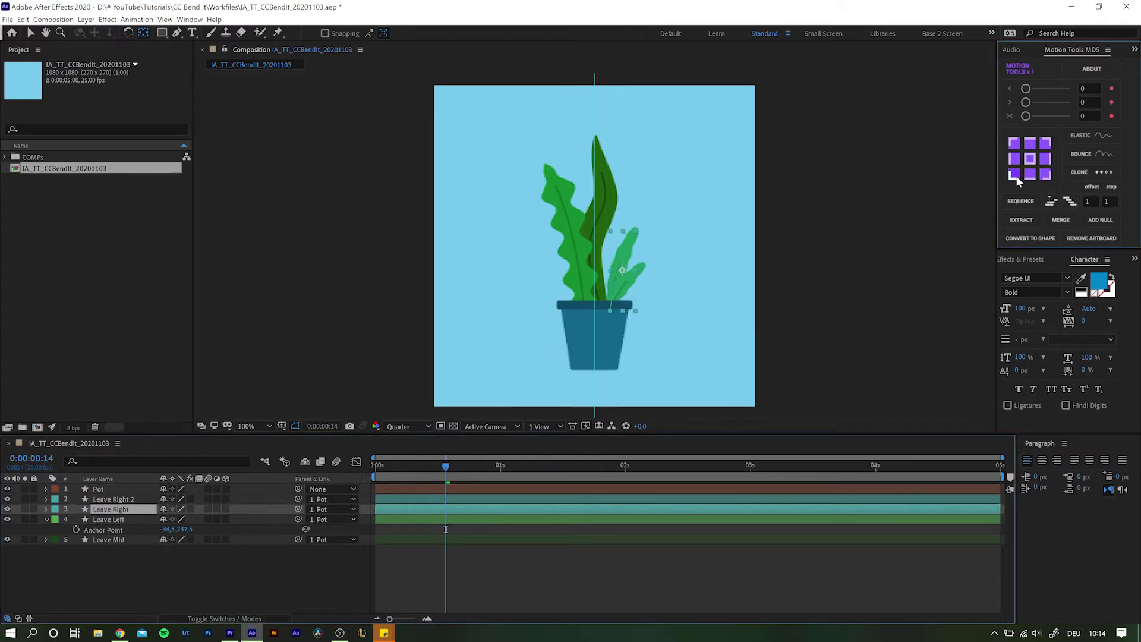
key("ctrl+Down")
key("ctrl+Down")
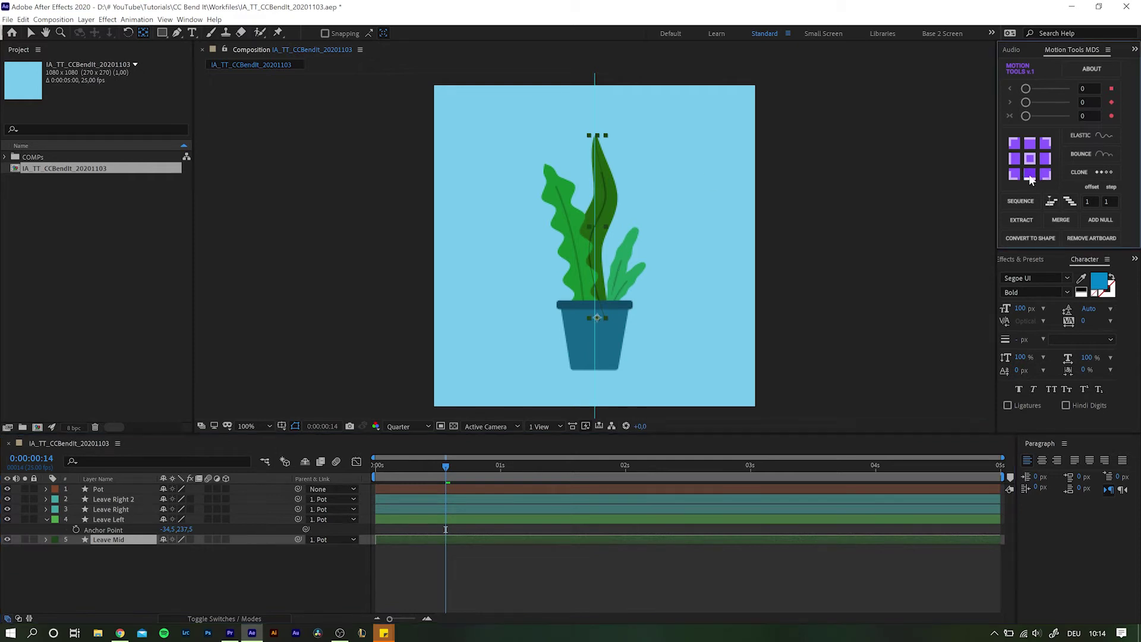
left_click(112, 519)
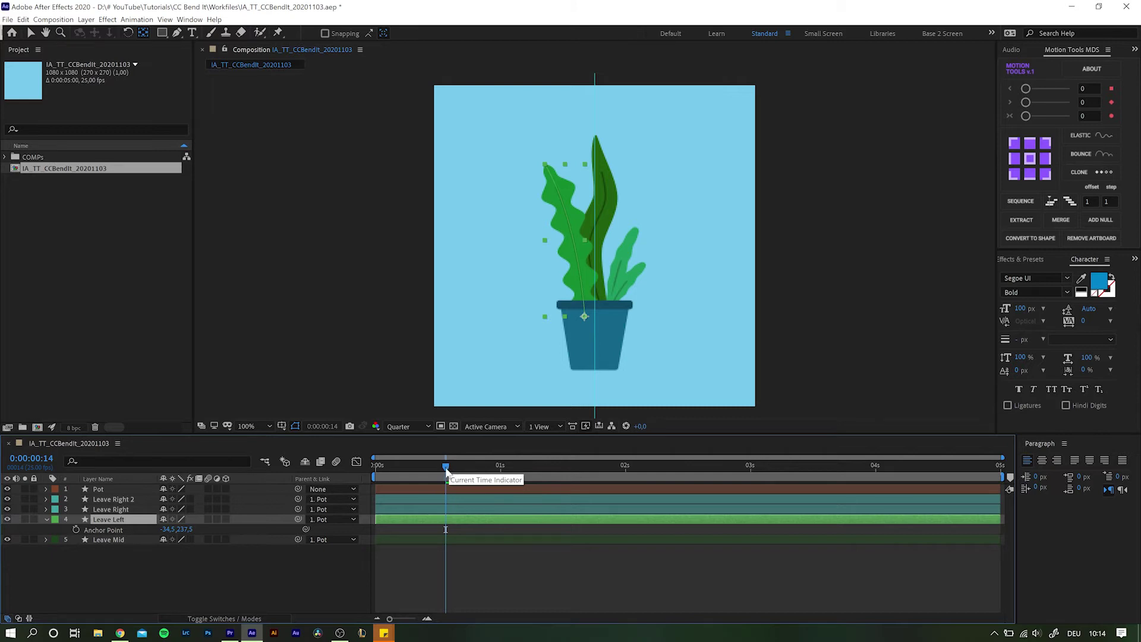
At frame 10, rotate Leave Left to 12° and set its first Rotation keyframe
left_click_drag(446, 469, 421, 471)
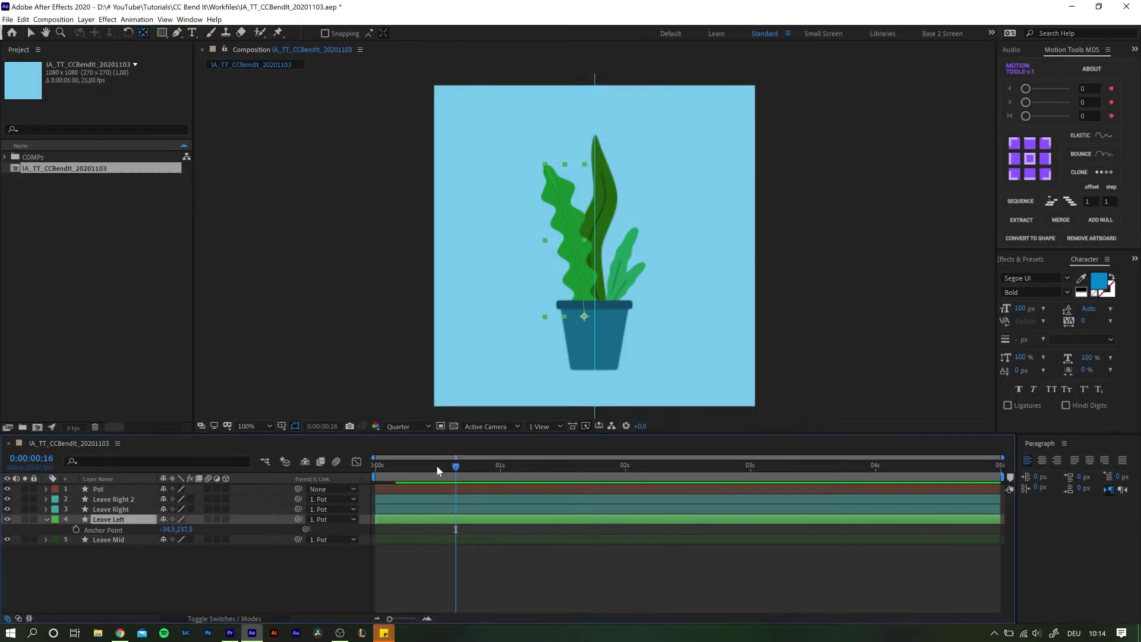
mouse_move(436, 465)
left_mouse_down()
mouse_move(454, 467)
mouse_move(433, 471)
left_mouse_up()
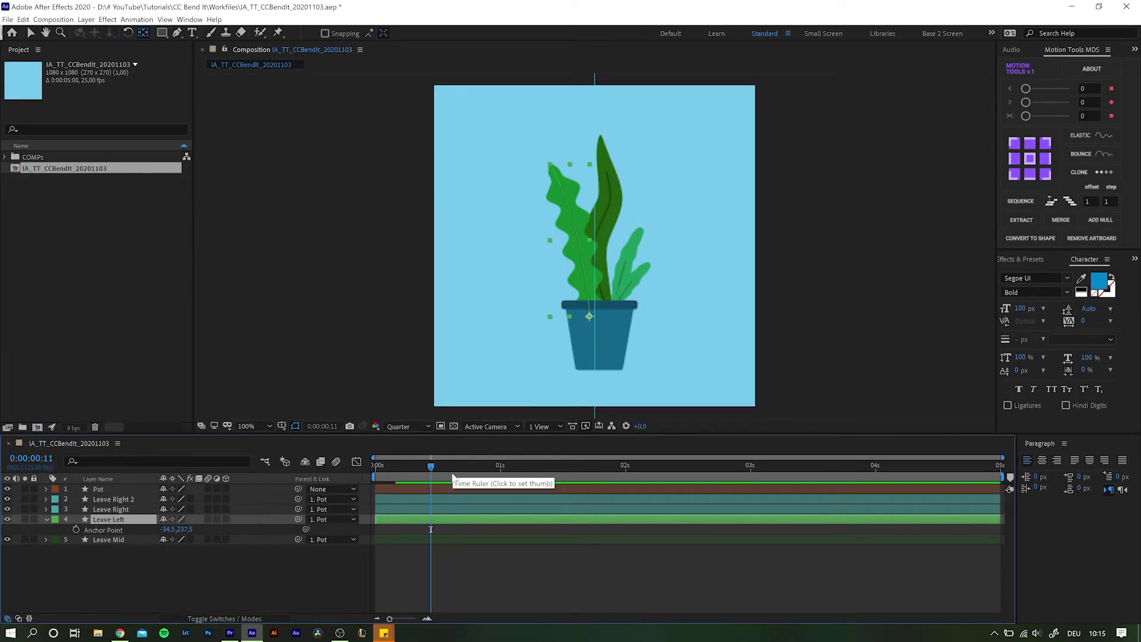
mouse_move(431, 469)
left_mouse_down()
mouse_move(386, 471)
mouse_move(425, 472)
left_mouse_up()
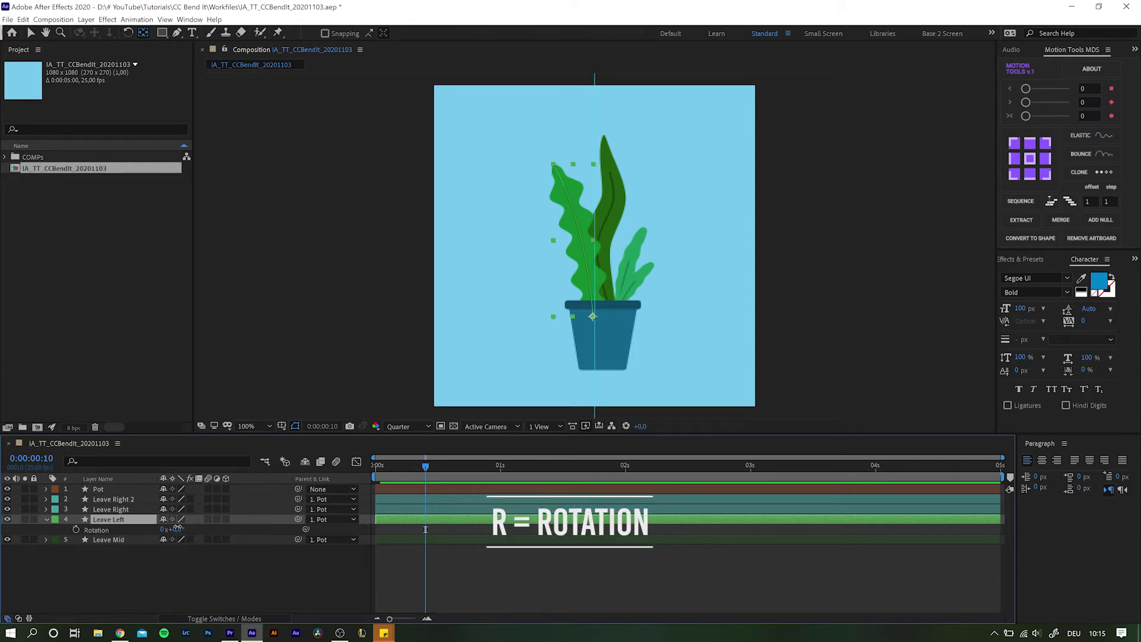
left_click_drag(176, 526, 185, 527)
key("Return")
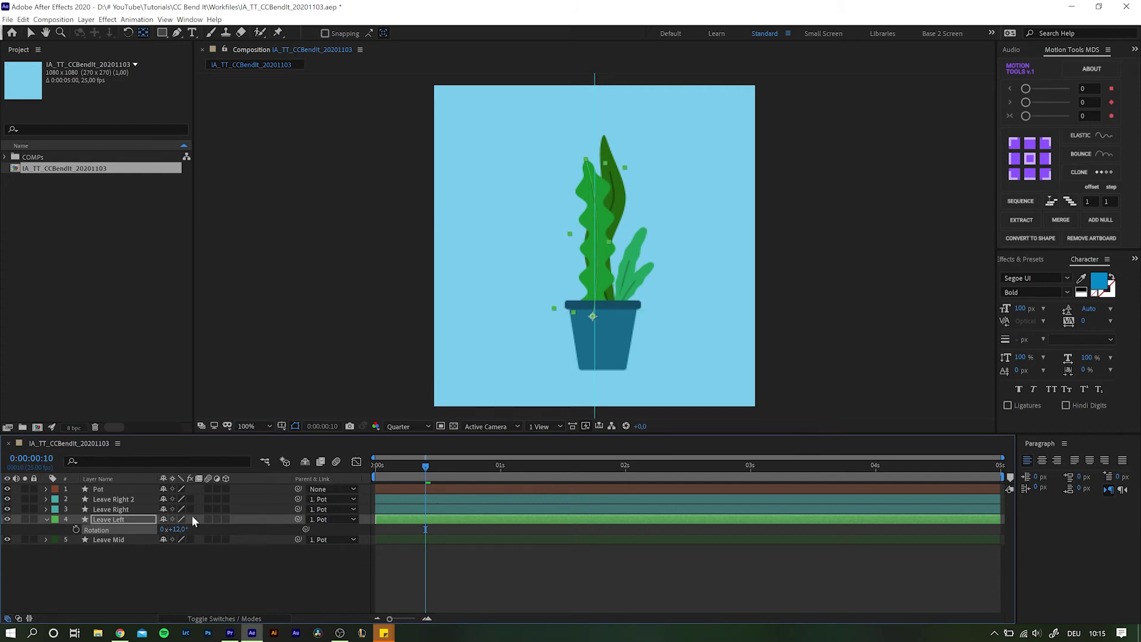
left_click(74, 529)
Key Leave Left's Rotation at -8°, 5° and -4° at 10-frame intervals
key("shift+Page_Down")
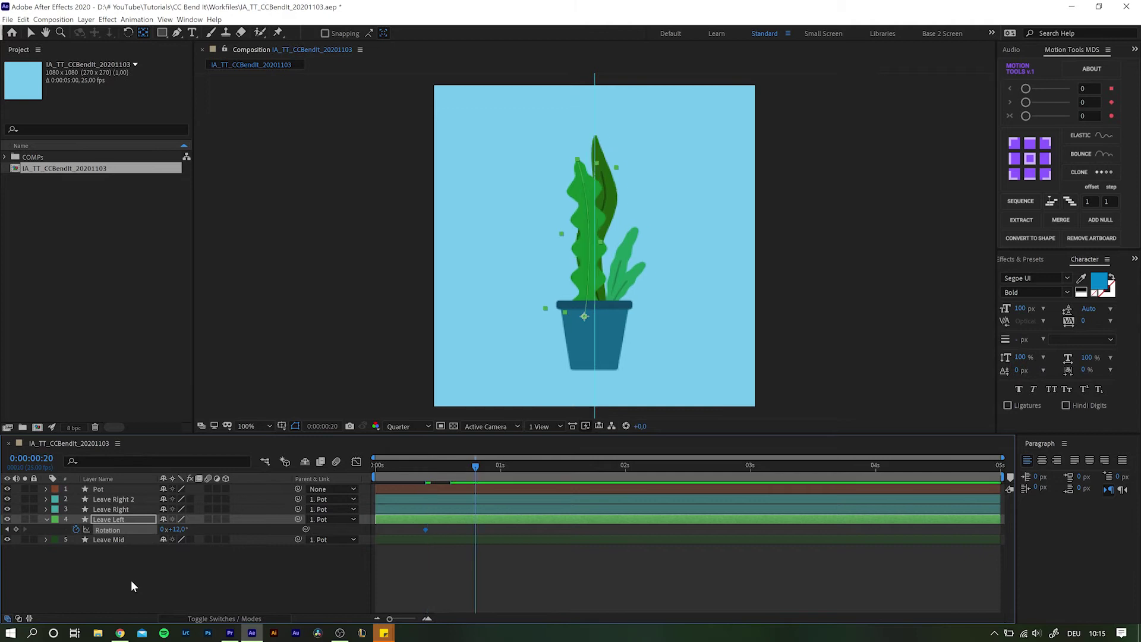
left_click_drag(174, 527, 163, 527)
left_click(163, 528)
type("-8")
key("Return")
key("shift+Page_Down")
left_click(173, 529)
type("5")
key("Return")
key("shift+Page_Down")
left_click(175, 530)
type("-4")
key("Return")
Continue the swing with Rotation keys of 3°, -2°, 1° and 0° through 0:00:03:05
key("shift+Page_Down")
left_click(174, 530)
type("3")
key("Return")
key("shift+Page_Down")
left_click(175, 530)
type("-2")
key("Return")
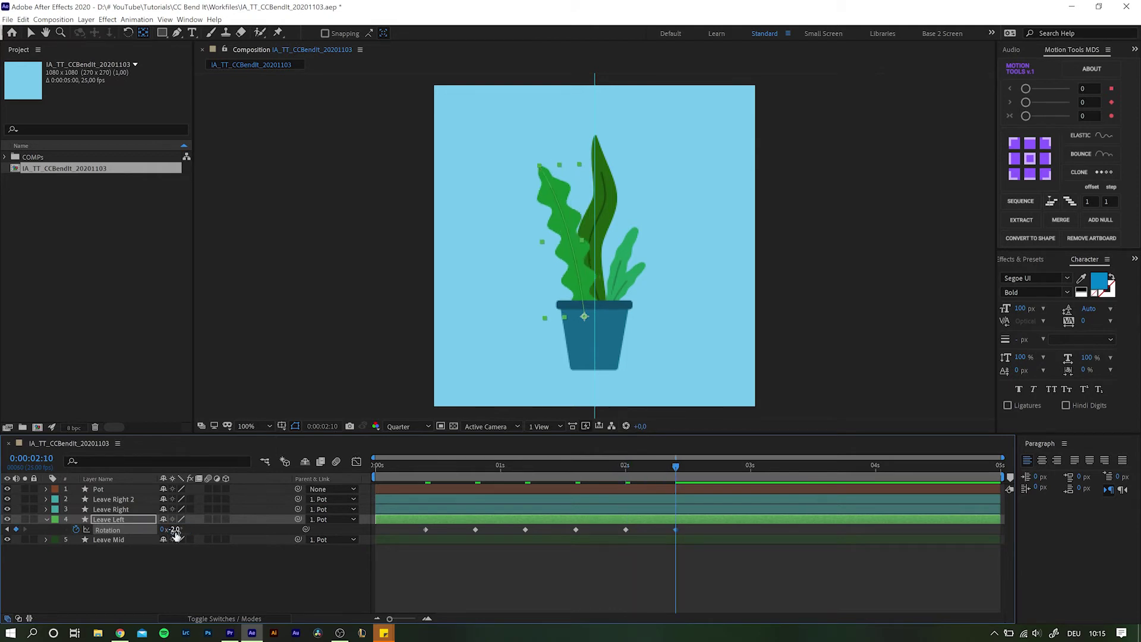
key("shift+Page_Down")
left_click(174, 530)
type("1")
key("Return")
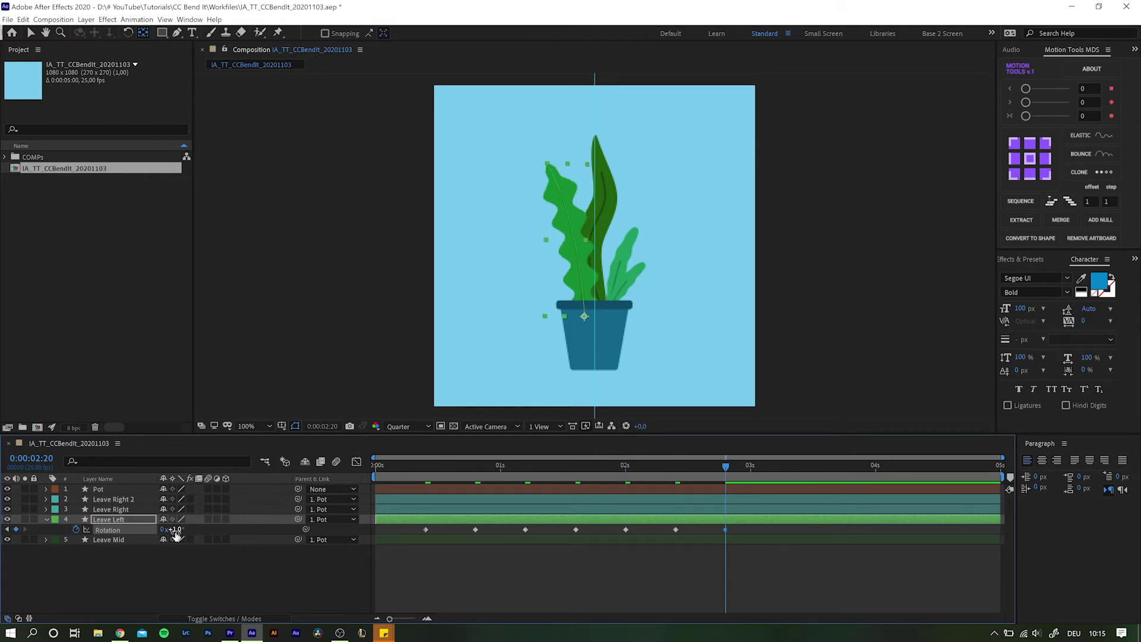
key("shift+Page_Down")
left_click(175, 530)
type("0")
key("Return")
Preview the swing, then apply Easy Ease to all the Rotation keyframes
key("Home")
key("space")
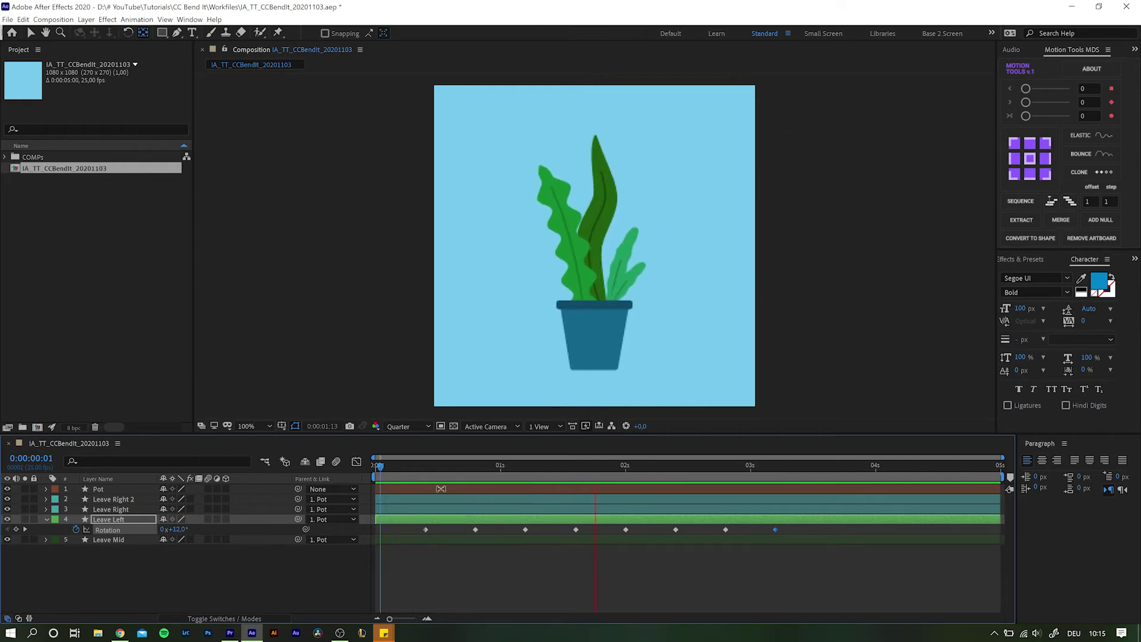
left_click_drag(821, 566, 391, 513)
key("F9")
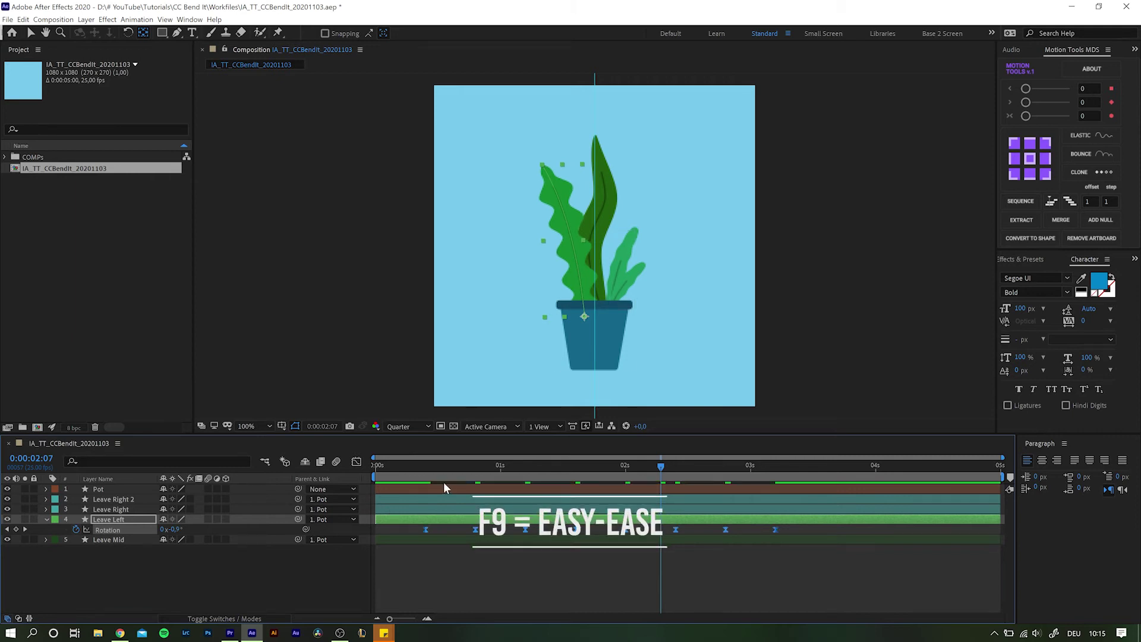
left_click_drag(434, 468, 475, 470)
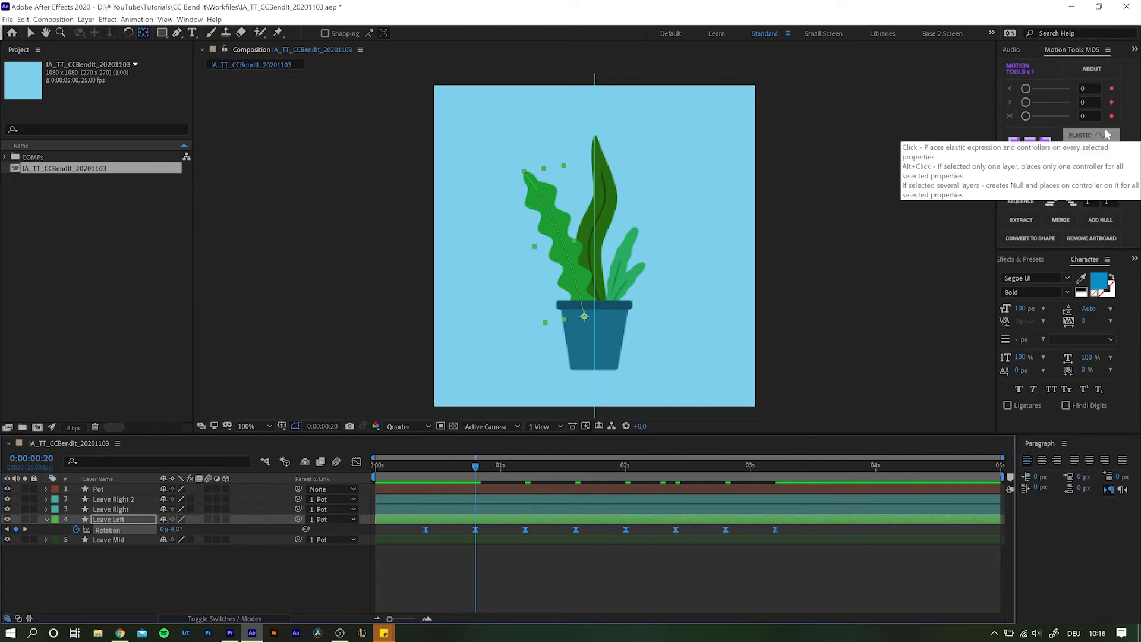
left_click_drag(807, 555, 515, 527)
key("Delete")
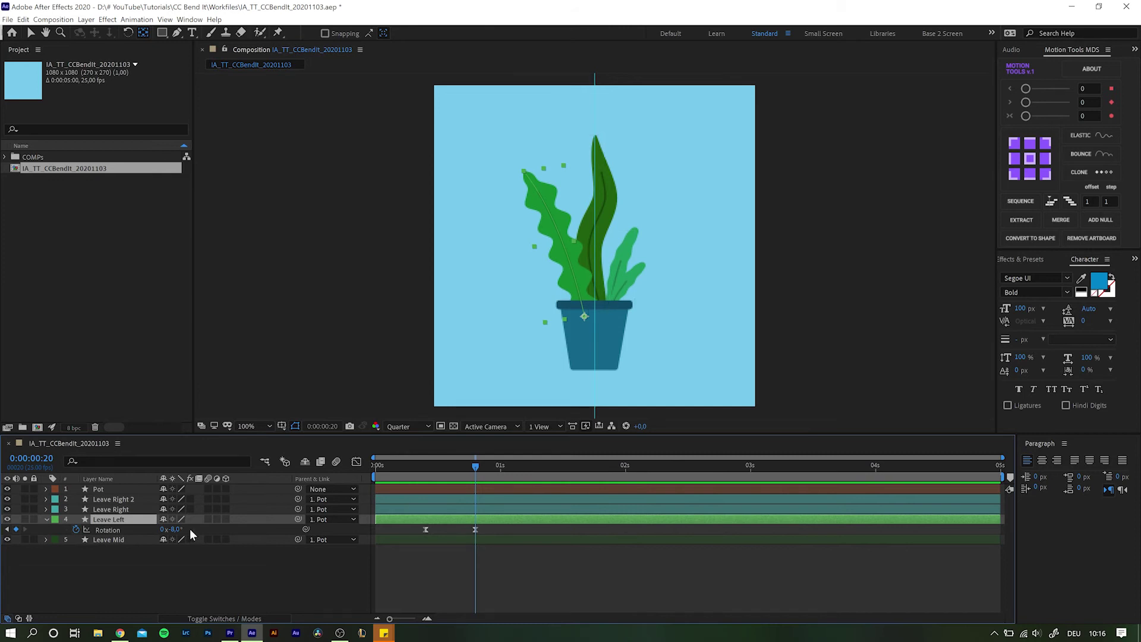
left_click(174, 529)
type("0")
key("Return")
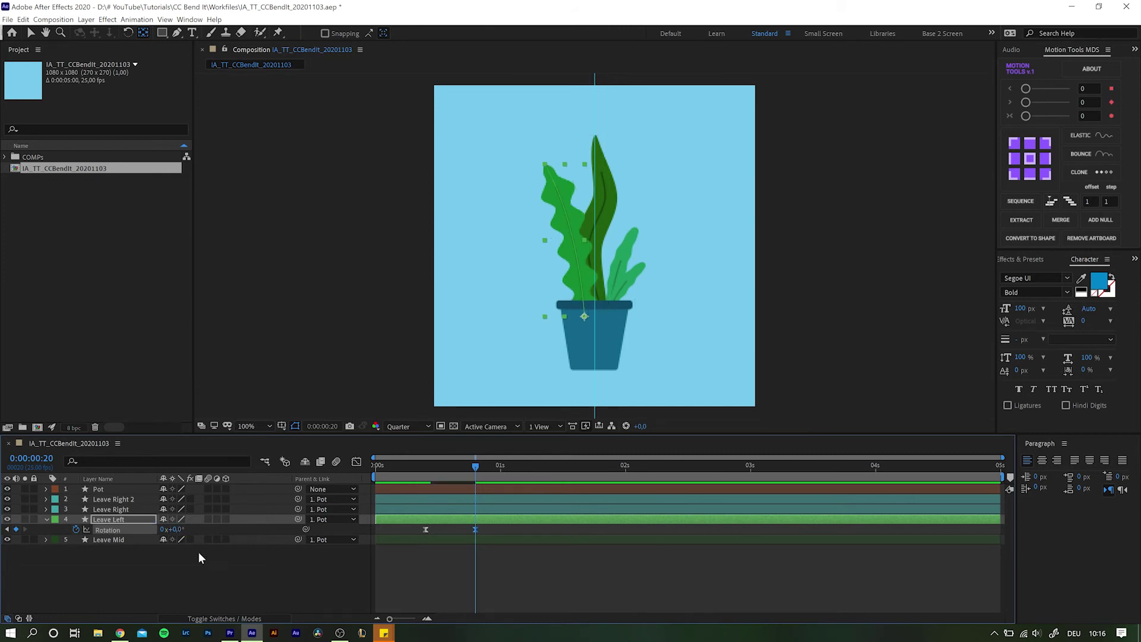
left_click_drag(485, 555, 399, 509)
left_click(1111, 102)
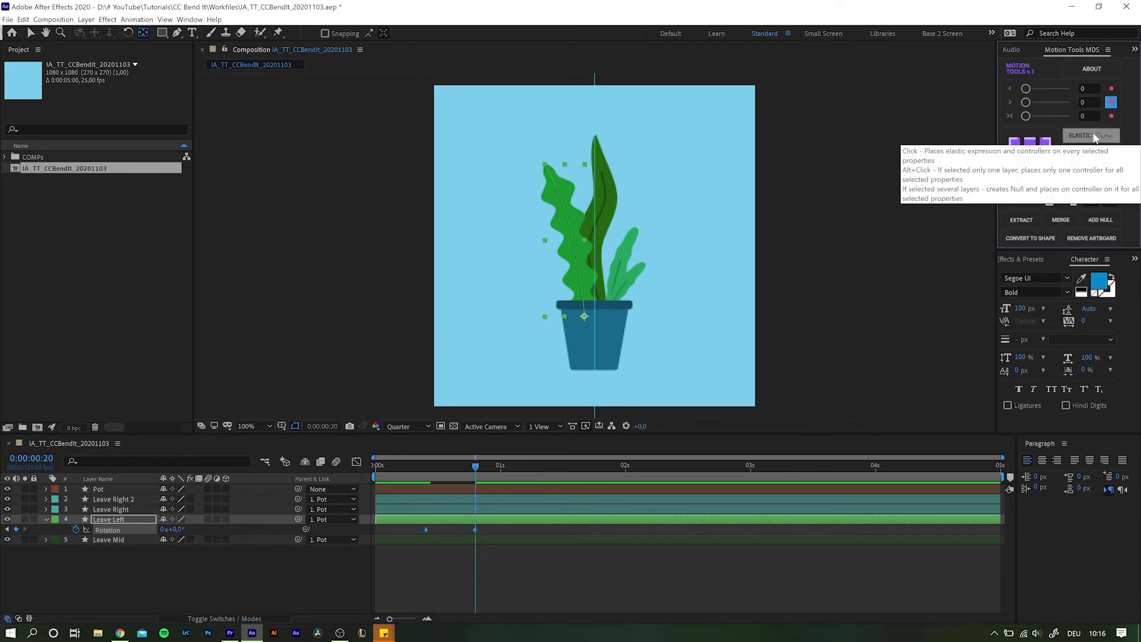
left_click(1090, 155)
left_click_drag(448, 471, 481, 468)
left_click(119, 85)
type("30")
key("Tab")
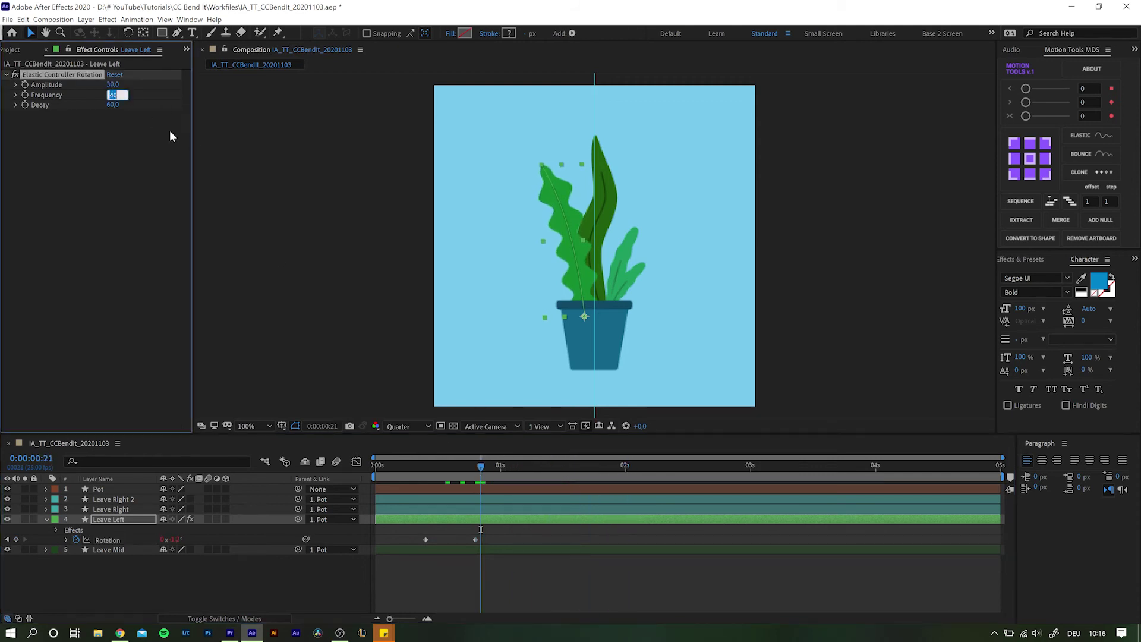
key("Tab")
type("20")
key("Return")
left_click(405, 472)
key("space")
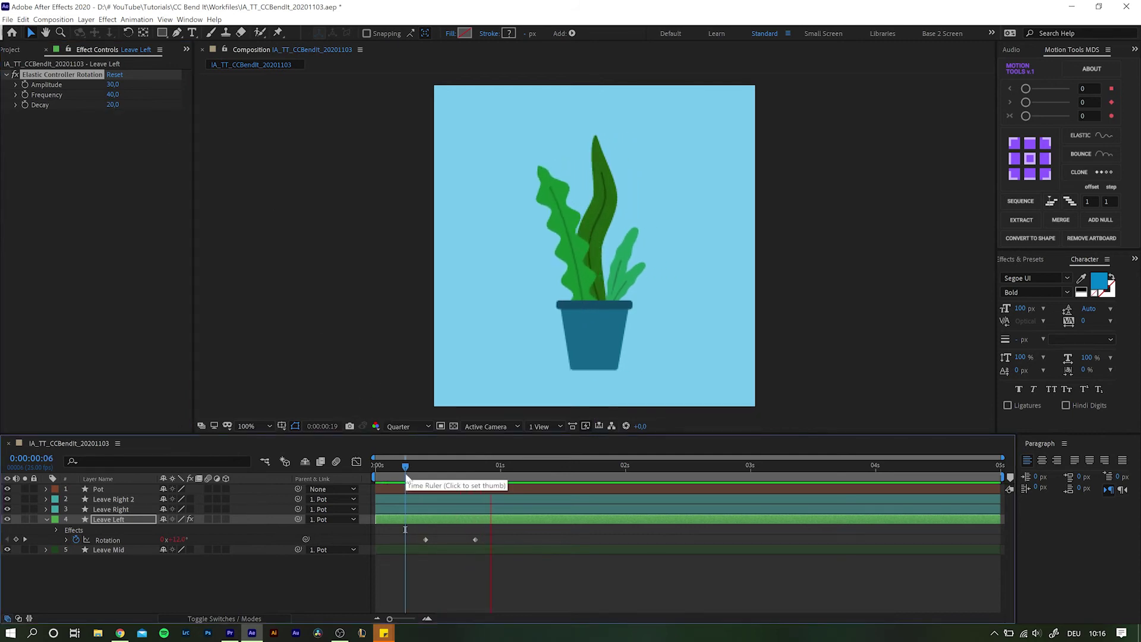
key("space")
key("j")
key("Delete")
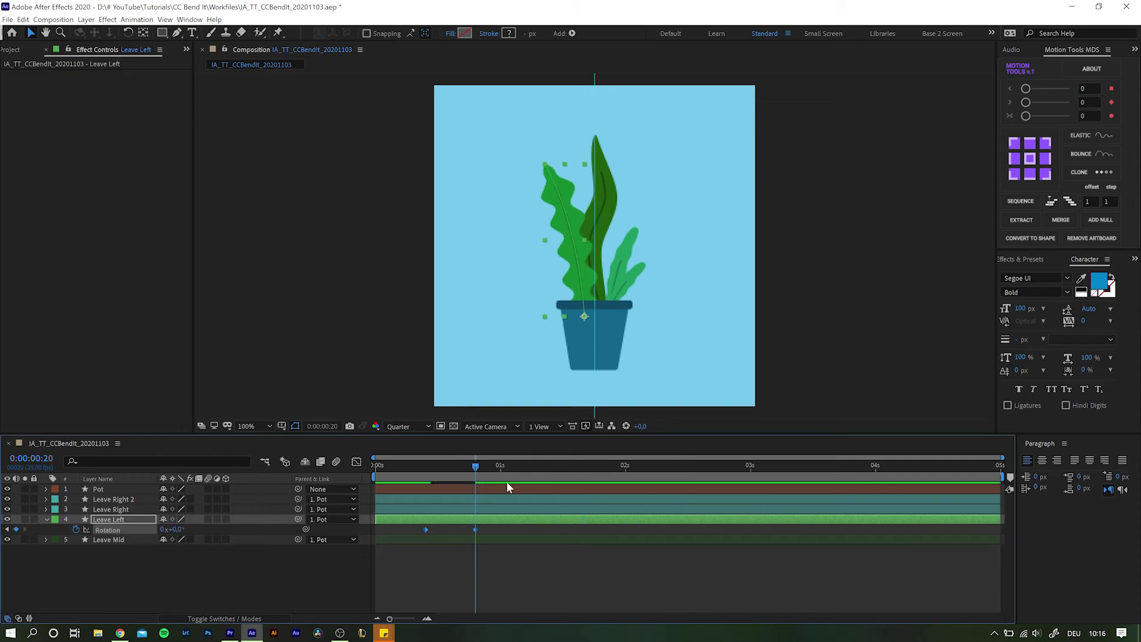
key("ctrl+v")
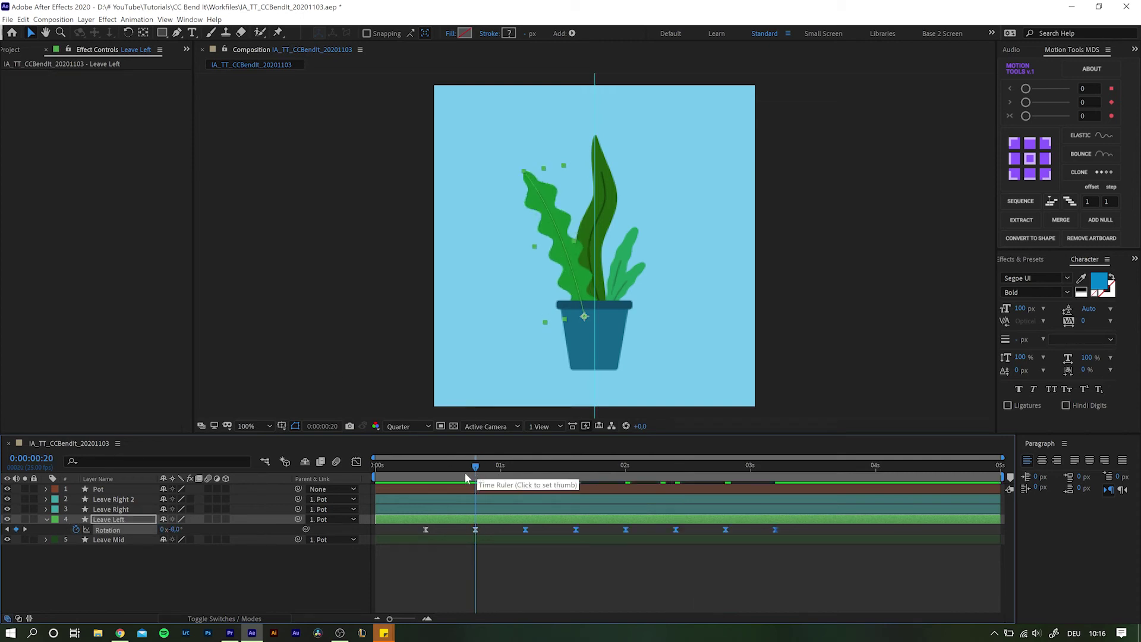
left_click(416, 473)
key("space")
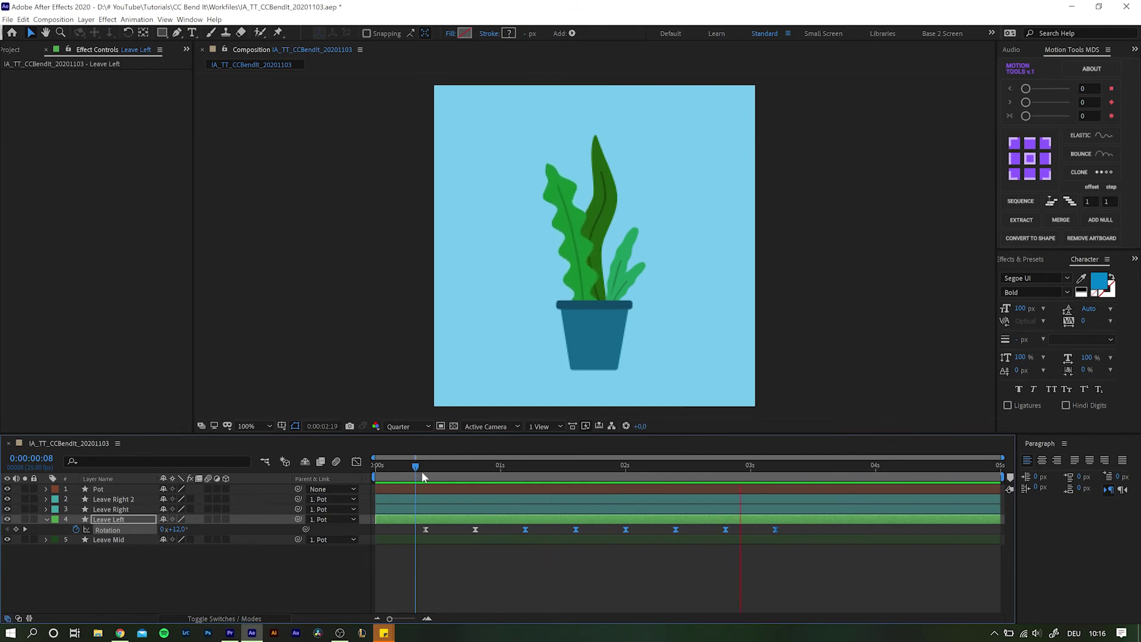
key("space")
key("k")
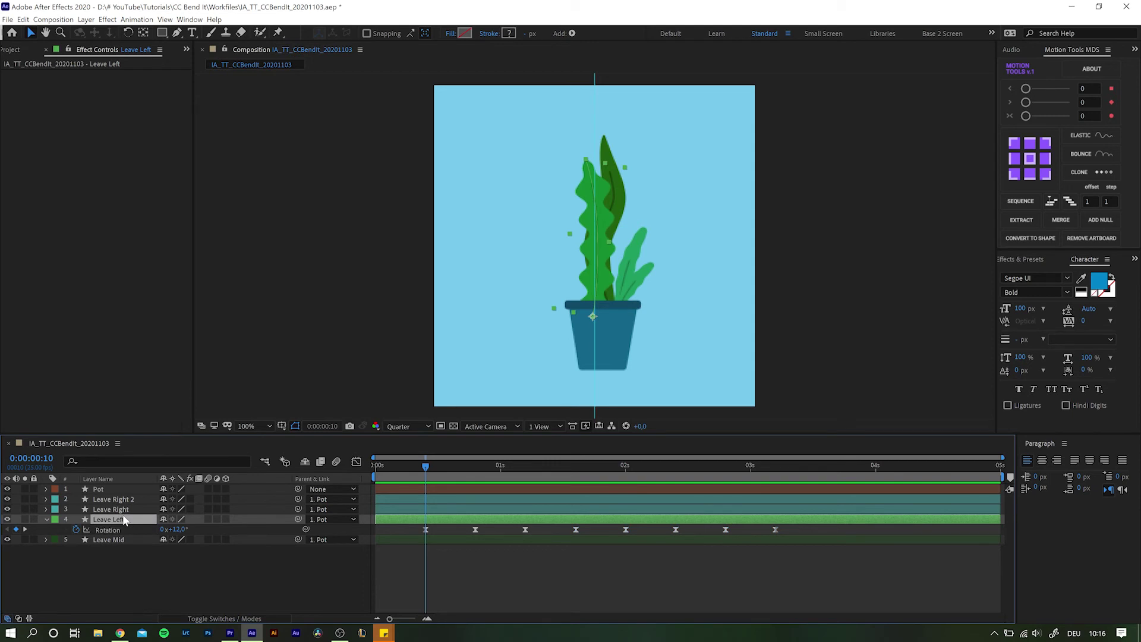
Apply CC Bend It to Leave Left via the effects search 'cc bend'
key("ctrl+space")
type("cc bend")
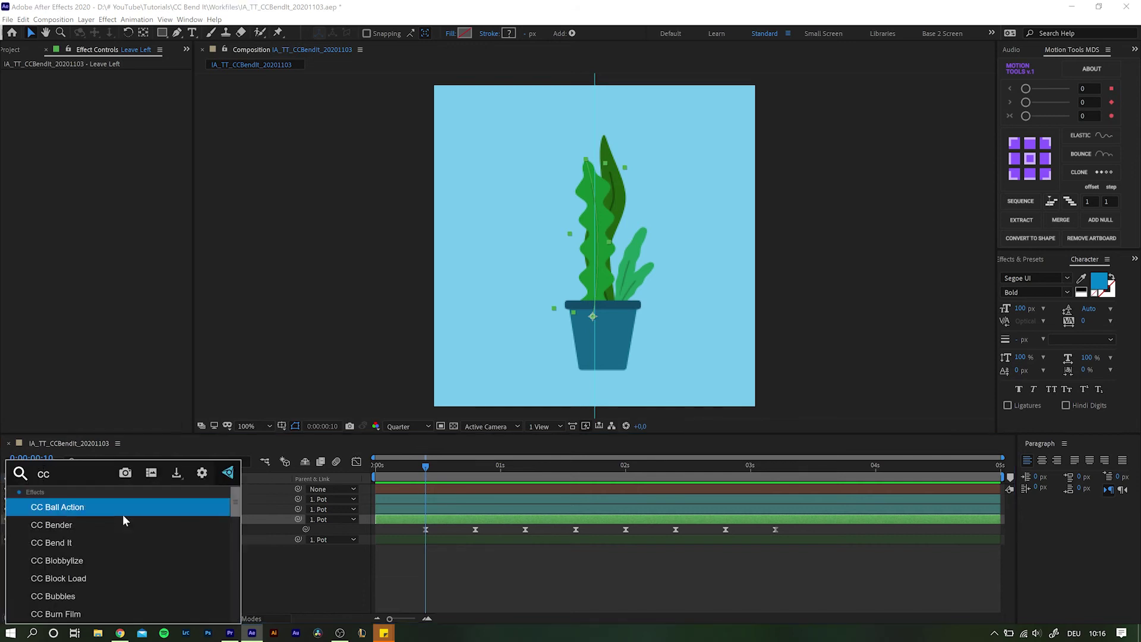
left_click(123, 517)
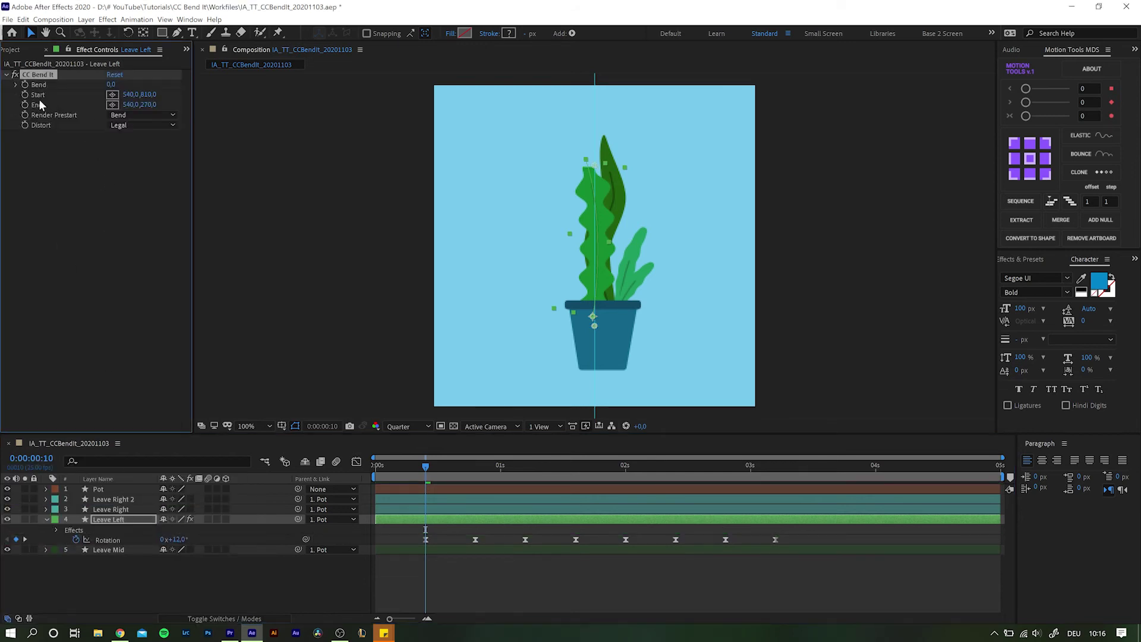
Set CC Bend It's Start at the pot base (536,788) and End at the leaf tip (504,172)
left_click(114, 95)
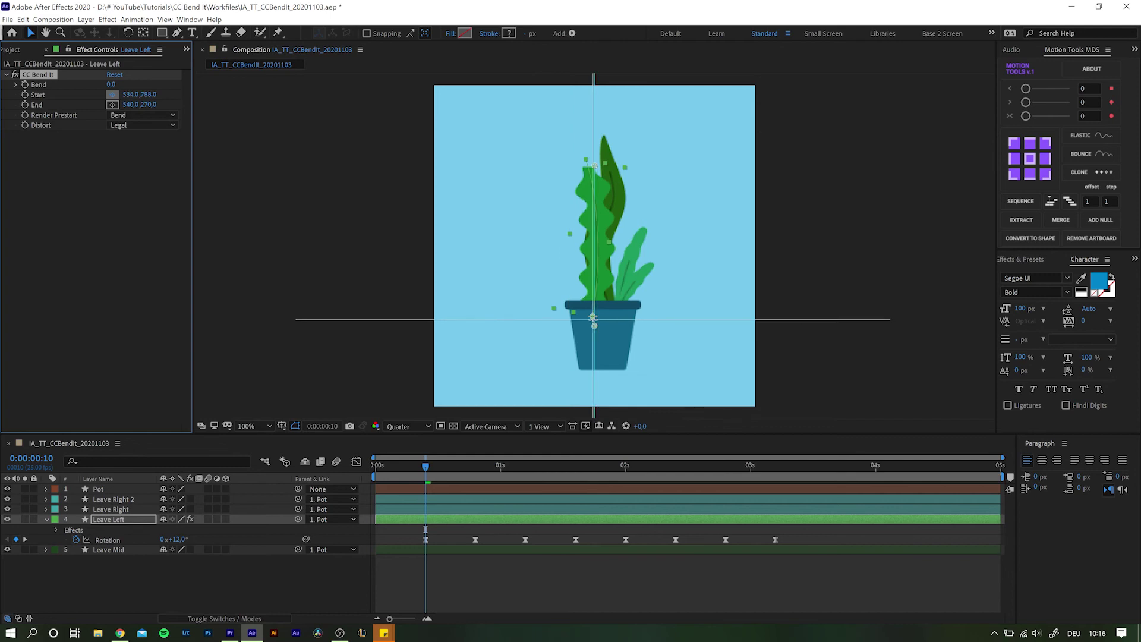
left_click(594, 319)
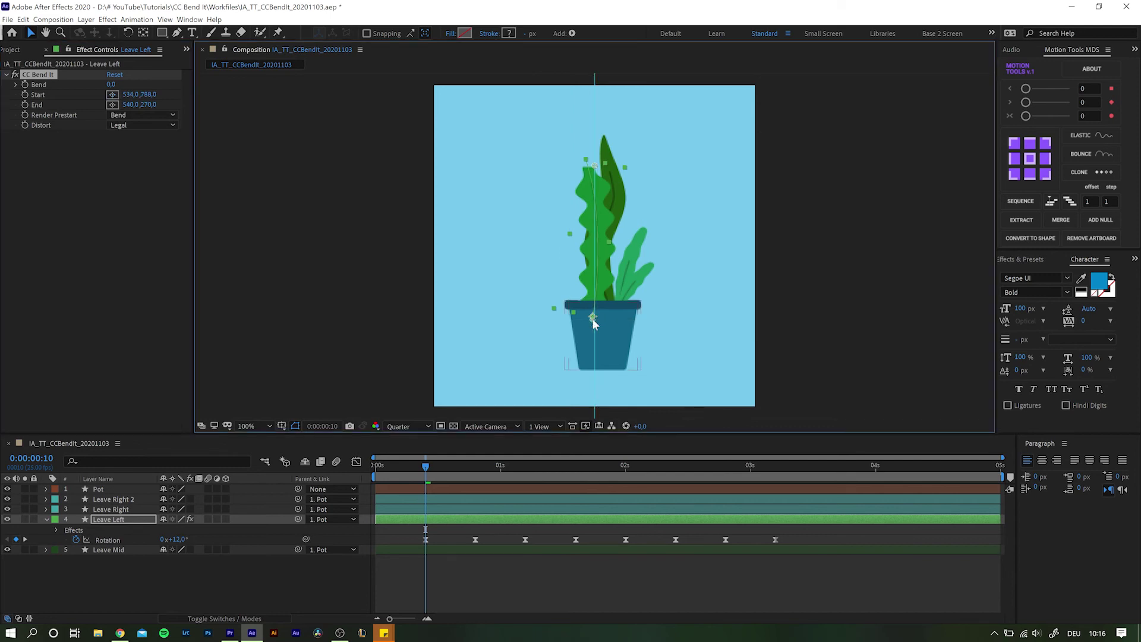
left_click(113, 105)
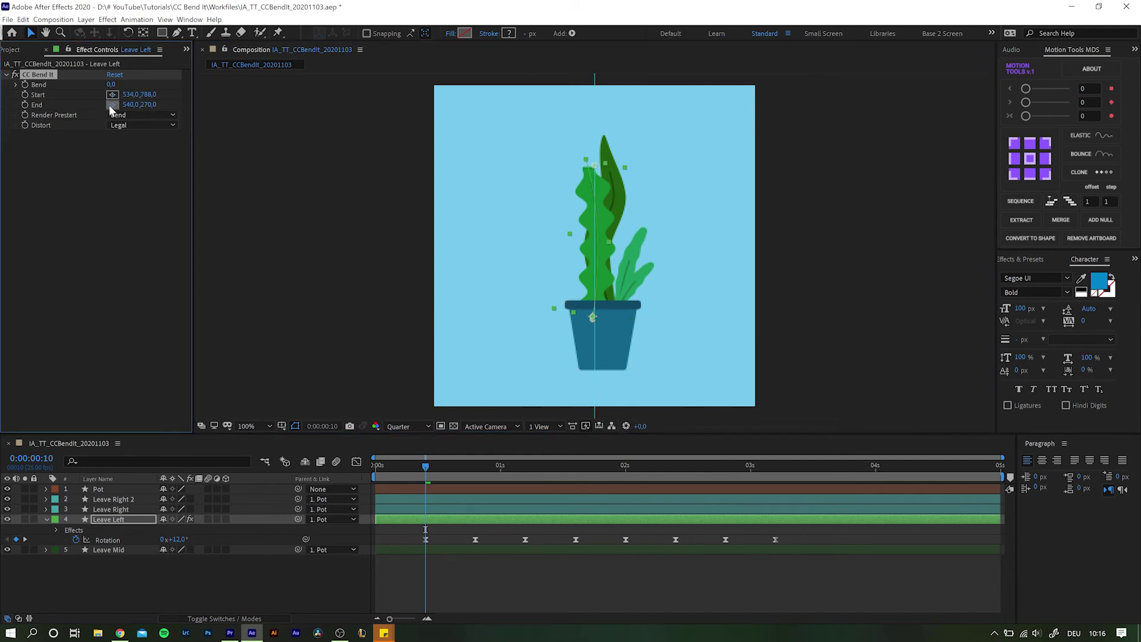
left_click(584, 136)
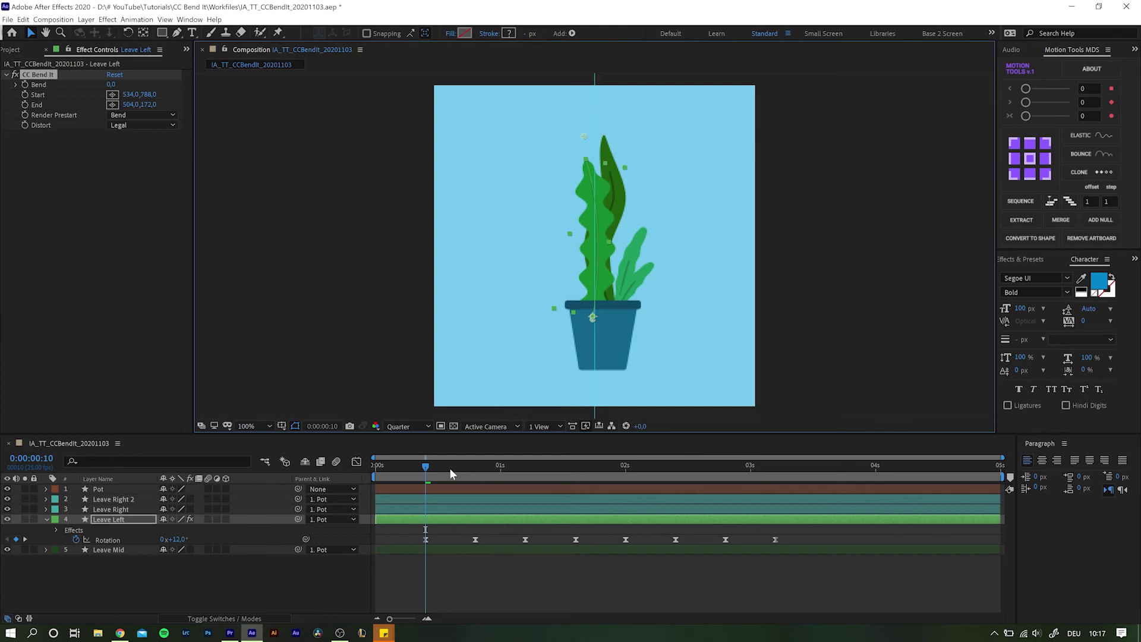
left_click_drag(426, 470, 391, 476)
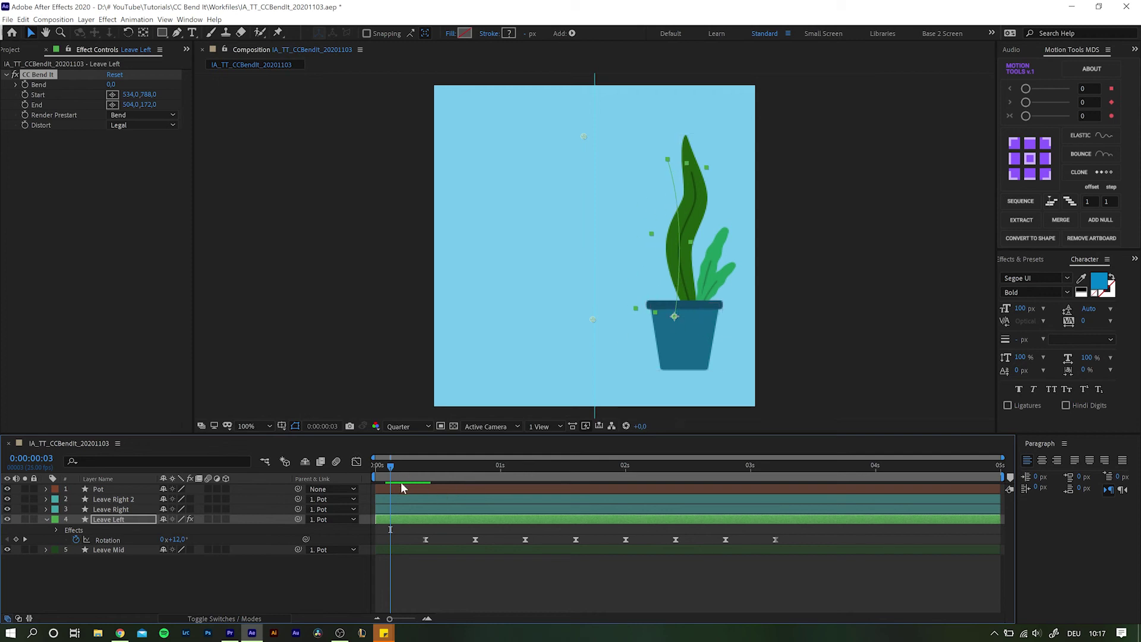
Check the Pot's slide-in Position and reveal Leave Left's CC Bend It properties
left_click(399, 488)
left_click_drag(390, 476, 397, 476)
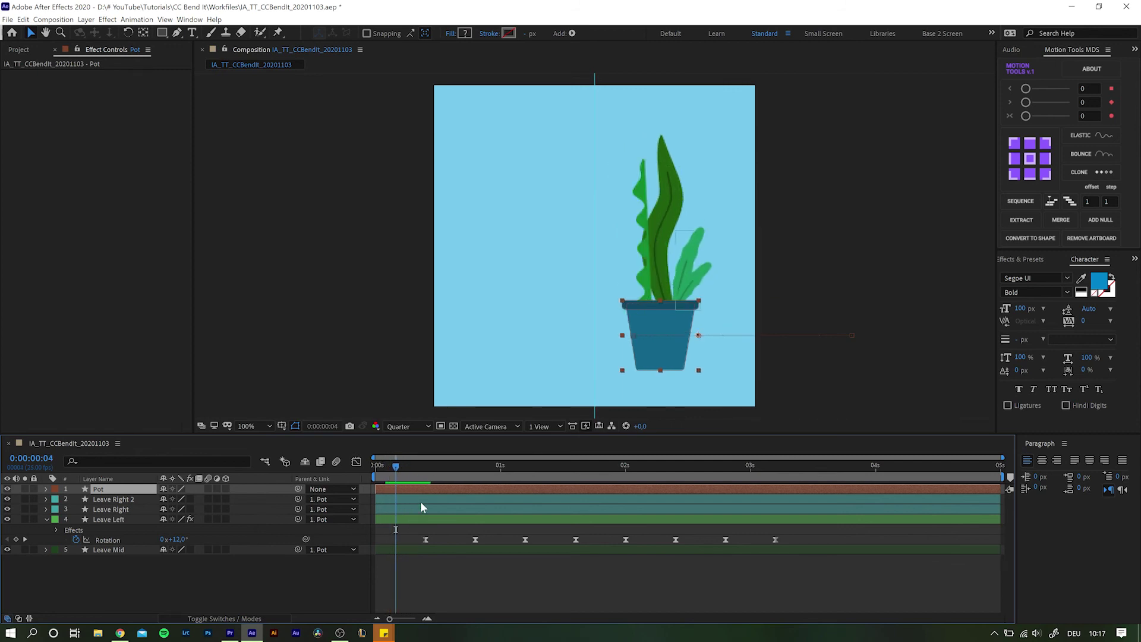
key("p")
left_click(398, 530)
left_click(57, 540)
left_click(450, 466)
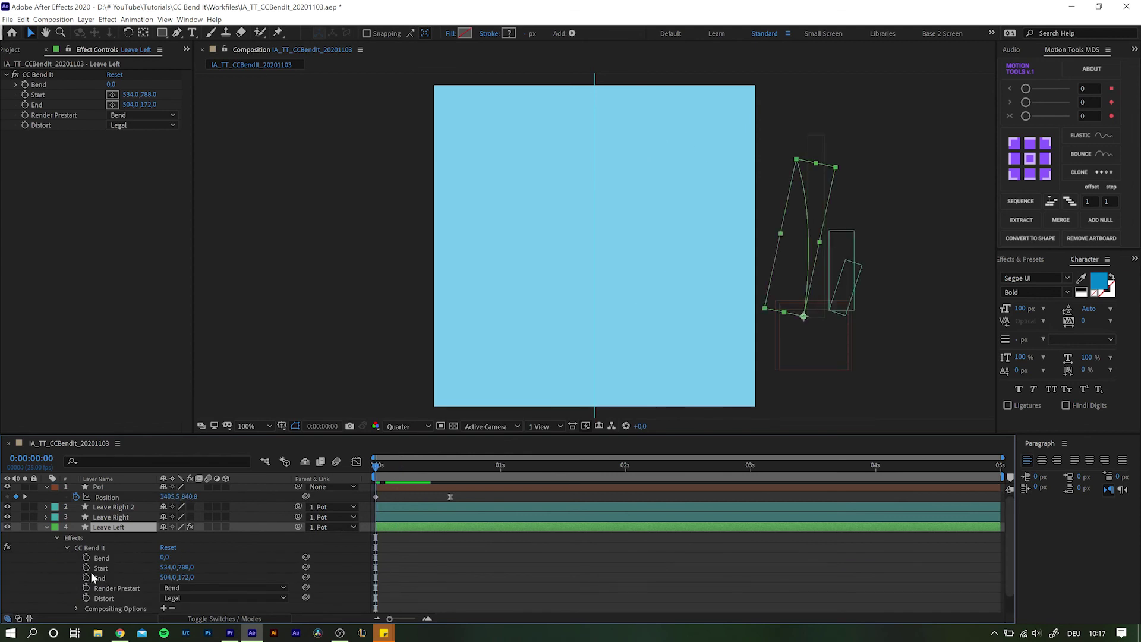
key("Home")
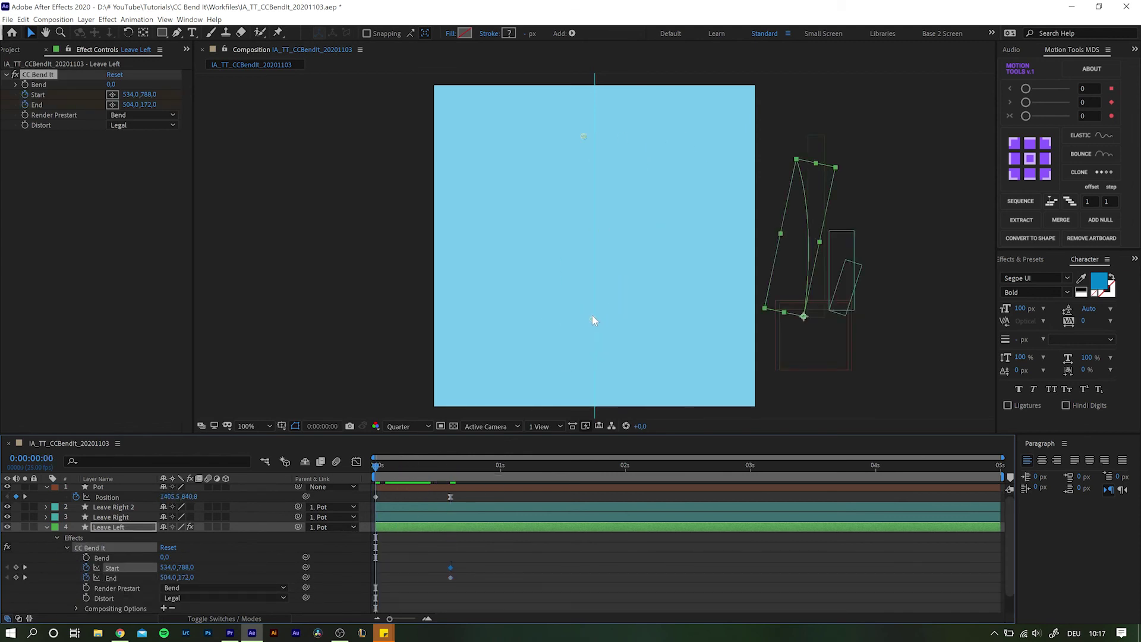
At frame 0, move the bend End onto the off-canvas leaf tip and ease the point keyframes
left_click_drag(775, 139, 793, 138)
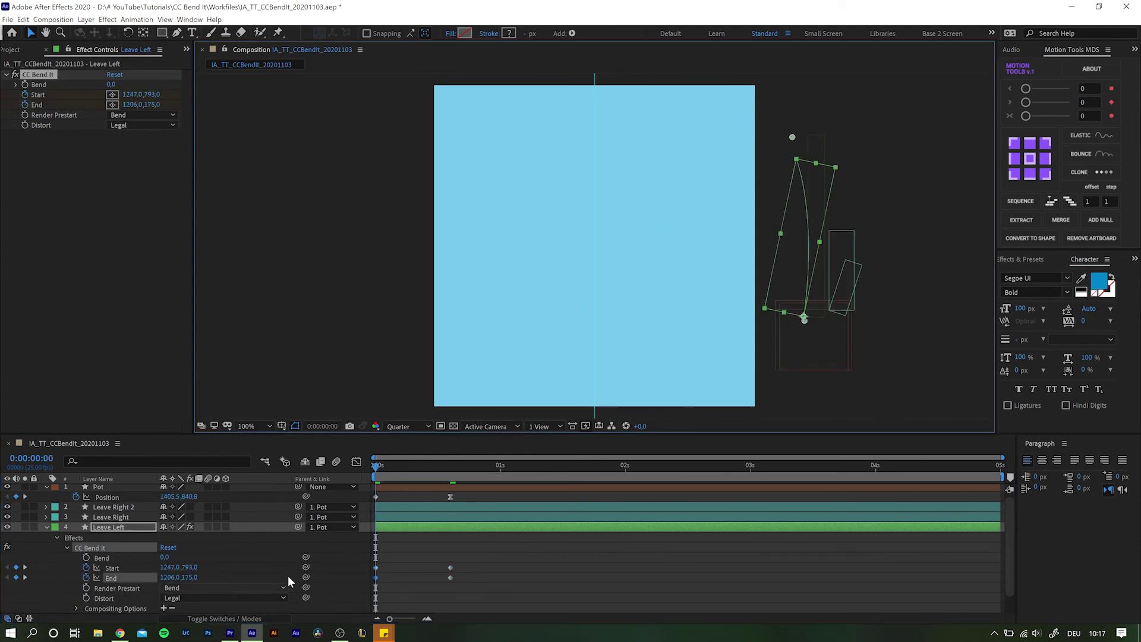
scroll(401, 557, "down", 1)
left_click_drag(1026, 102, 1070, 102)
key("k")
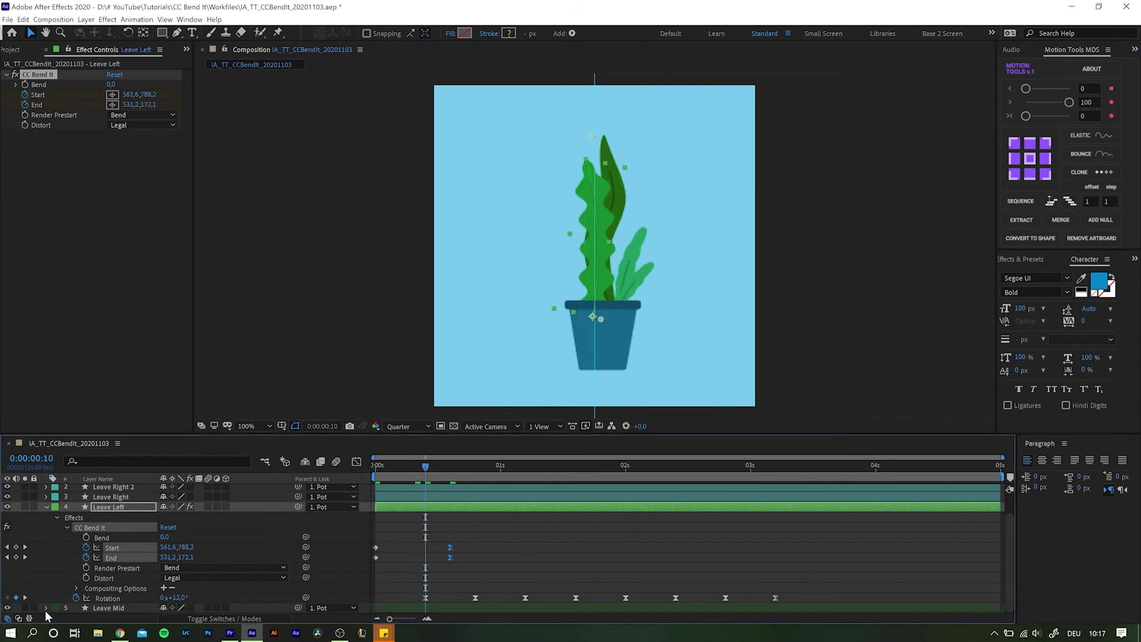
Set Bend to 8 at frame 10, then key -6 and 4 on the next rotation keyframes
left_click(164, 537)
type("8")
key("Return")
key("shift+Page_Down")
left_click(86, 537)
left_click(164, 536)
type("-6")
key("Return")
key("shift+Page_Down")
left_click(165, 536)
type("4")
key("Return")
Key Bend values -3, 2 and -1 on the following rotation keyframes
key("shift+Page_Down")
left_click(164, 537)
type("-3")
key("Return")
key("shift+Page_Down")
left_click(167, 537)
type("2")
key("Return")
key("shift+Page_Down")
left_click(167, 537)
type("-1")
key("Return")
Finish with Bend values 1 and 0, then select all eight Bend keyframes and preview
key("shift+Page_Down")
left_click(164, 537)
type("1")
key("Return")
key("shift+Page_Down")
left_click(165, 536)
type("0")
left_click_drag(799, 522, 407, 519)
key("space")
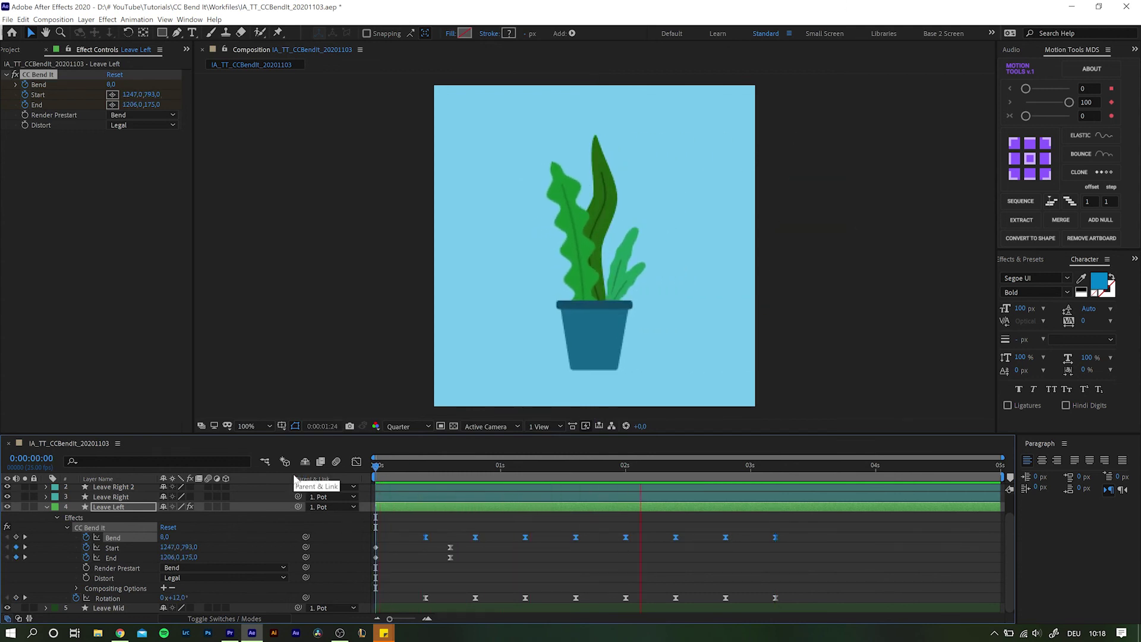
Select the eight Bend keyframes, offset them about 3 frames behind Rotation, and preview the overlap
left_click_drag(401, 465, 425, 465)
left_click_drag(805, 527, 441, 539)
key("space")
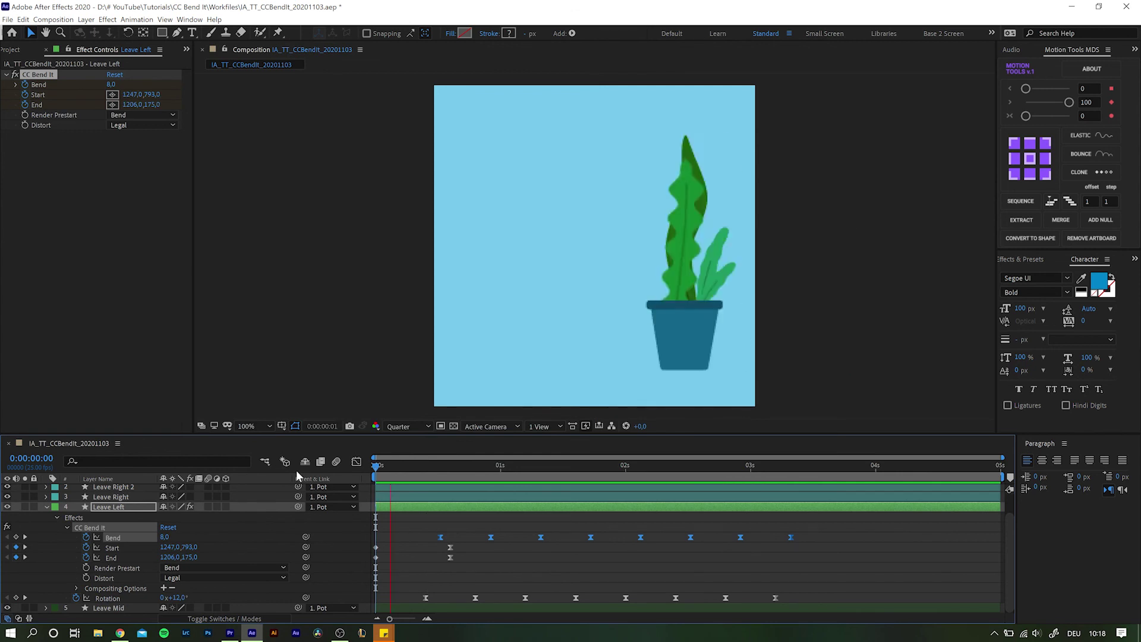
key("space")
left_click_drag(439, 472, 481, 468)
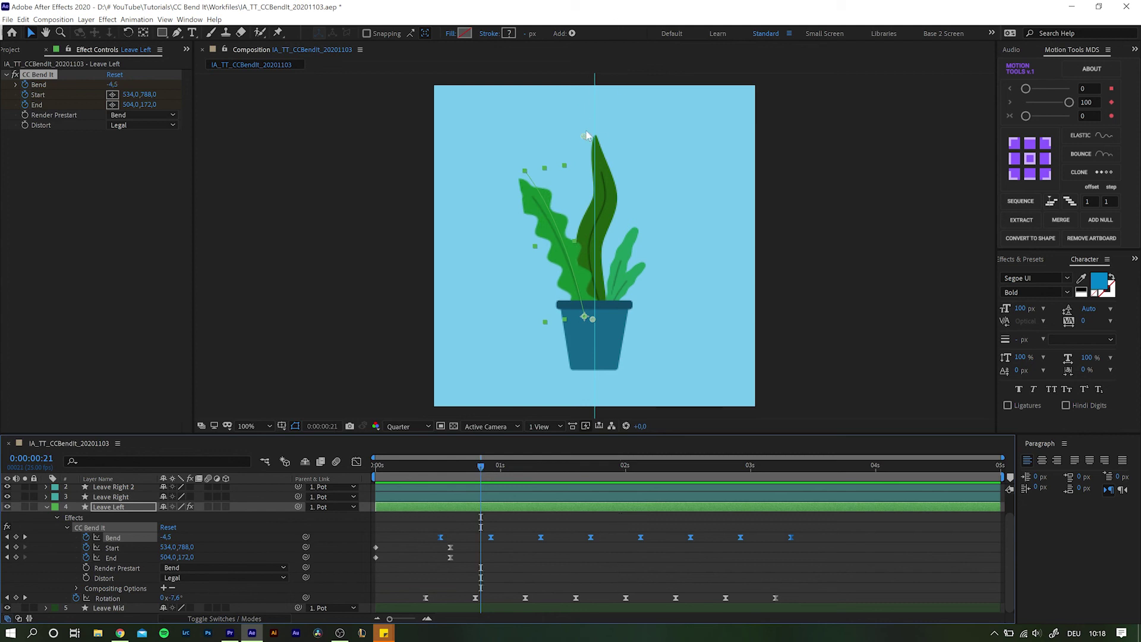
Sequence the leaf layers from Leave Right 2 with a 2-frame Motion Tools offset
key("u")
key("space")
left_click(401, 510)
key("u")
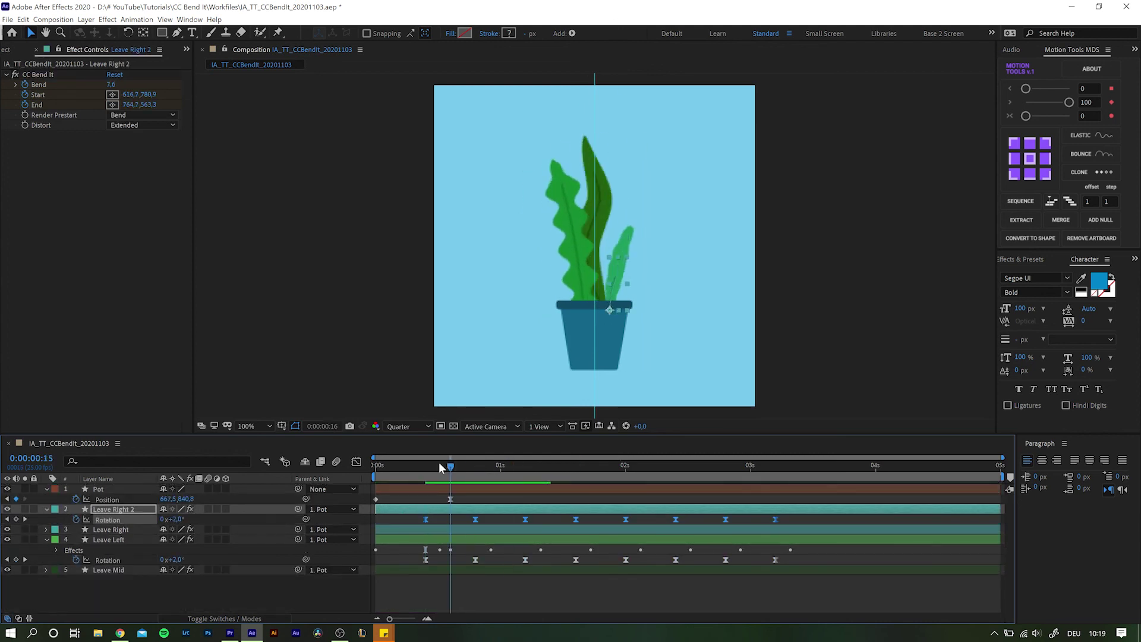
left_click(1060, 202)
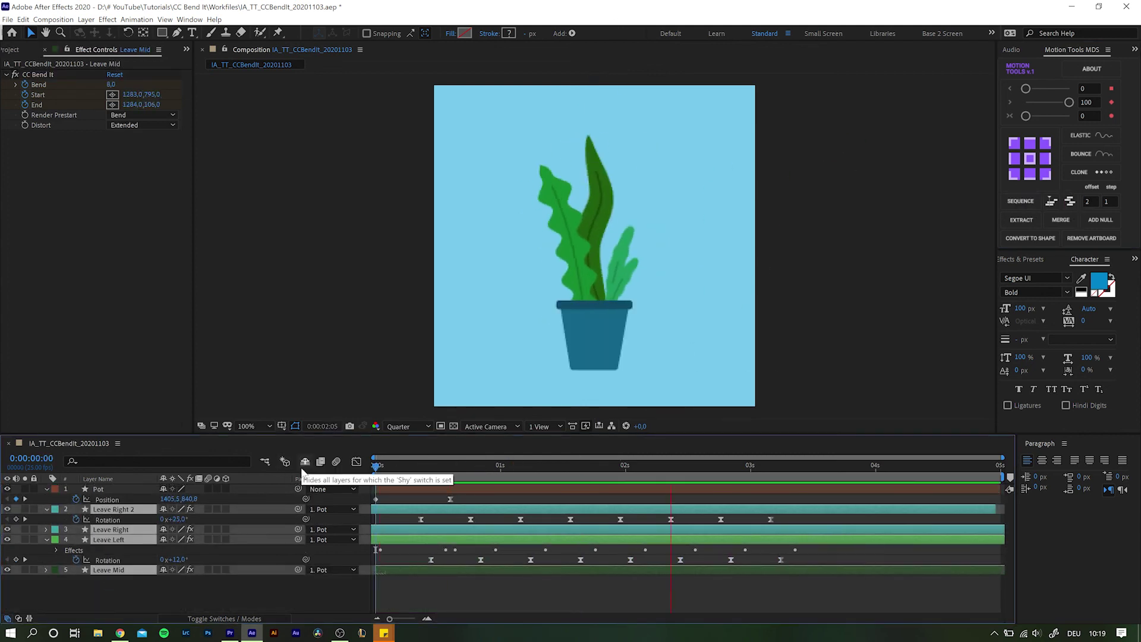